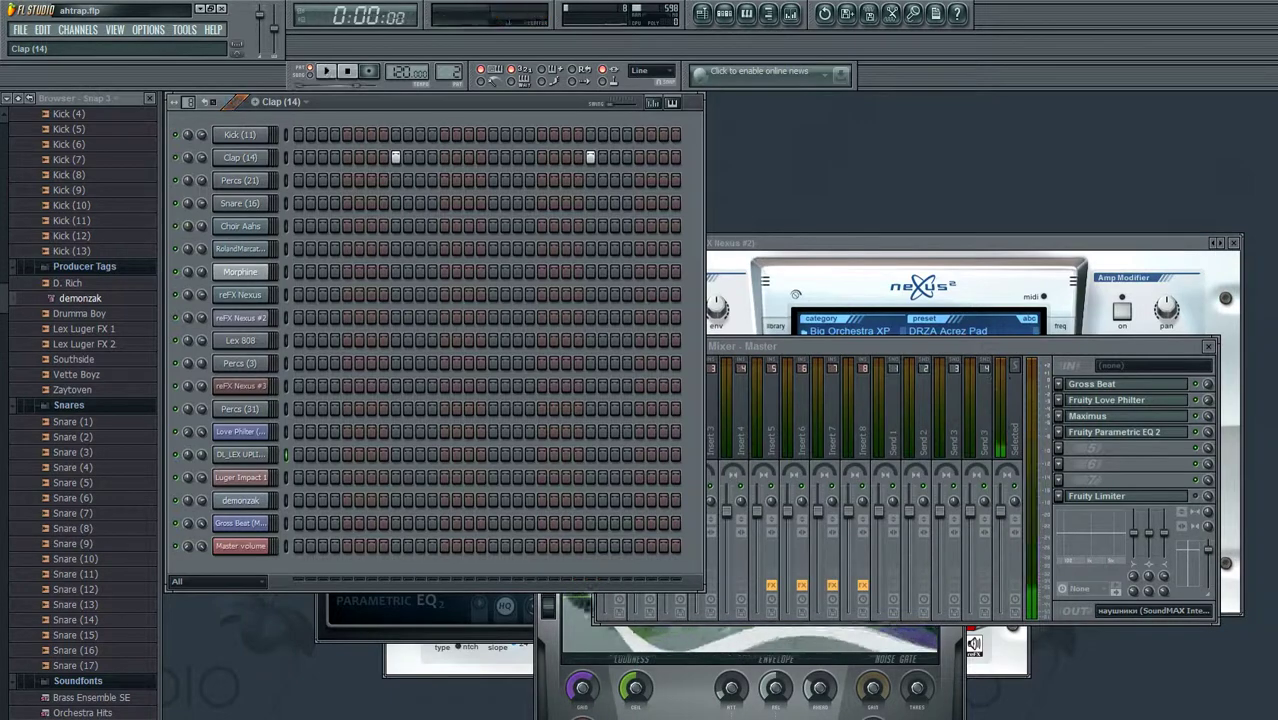
Play the Percs (21) pattern and examine its hi-hat notes in the piano roll
key(space)
key(F7)
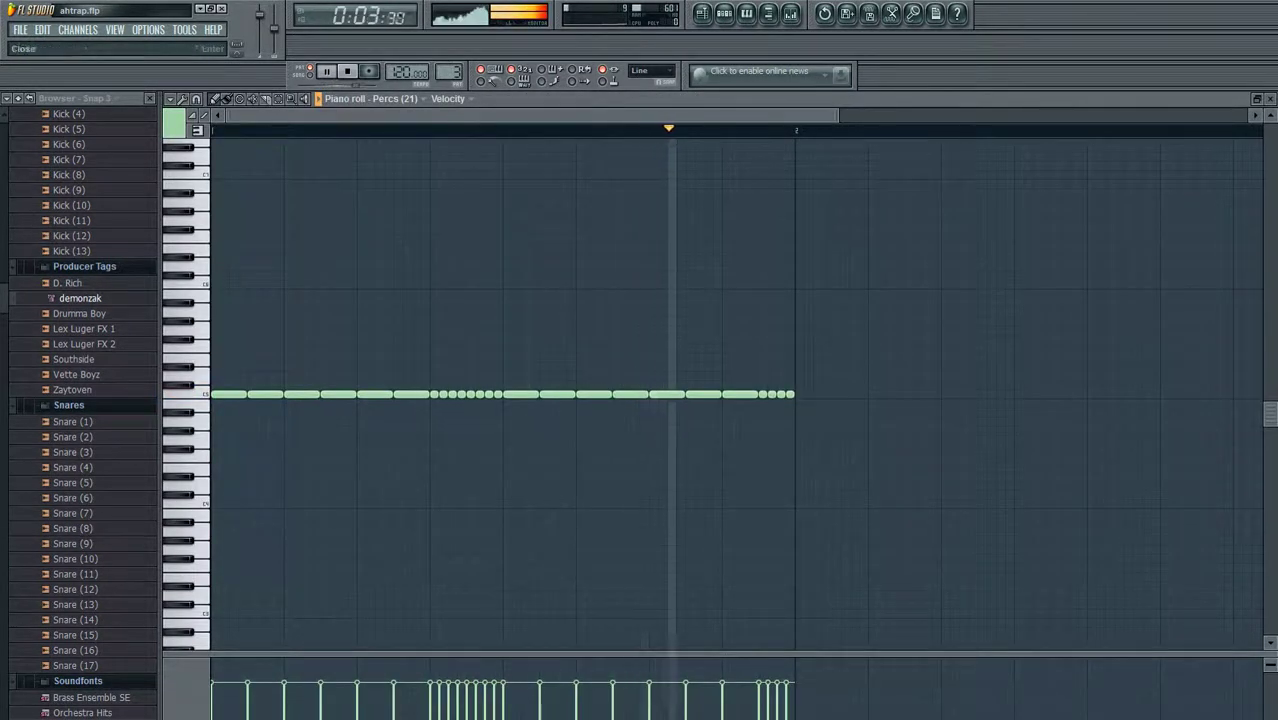
key(space)
key(F7)
Show the Snare (16) pattern's steps and examine the Choir Aahs melody in the piano roll
click(240, 203)
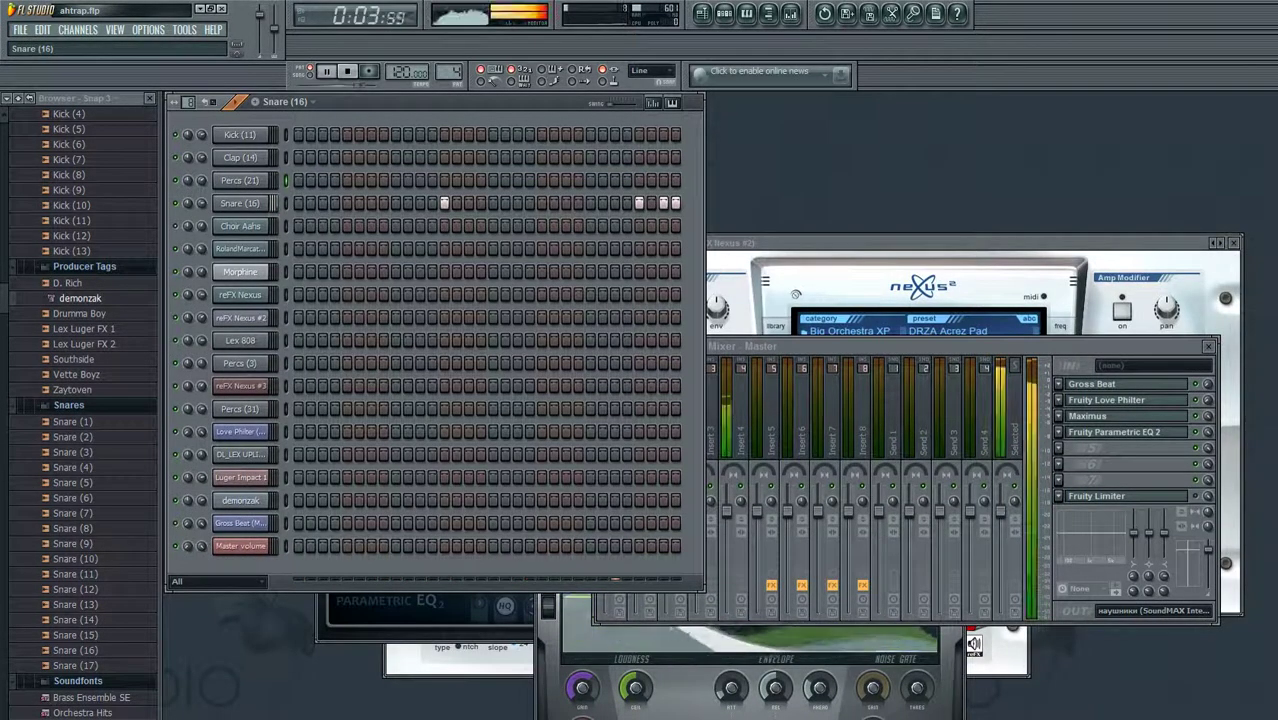
click(240, 226)
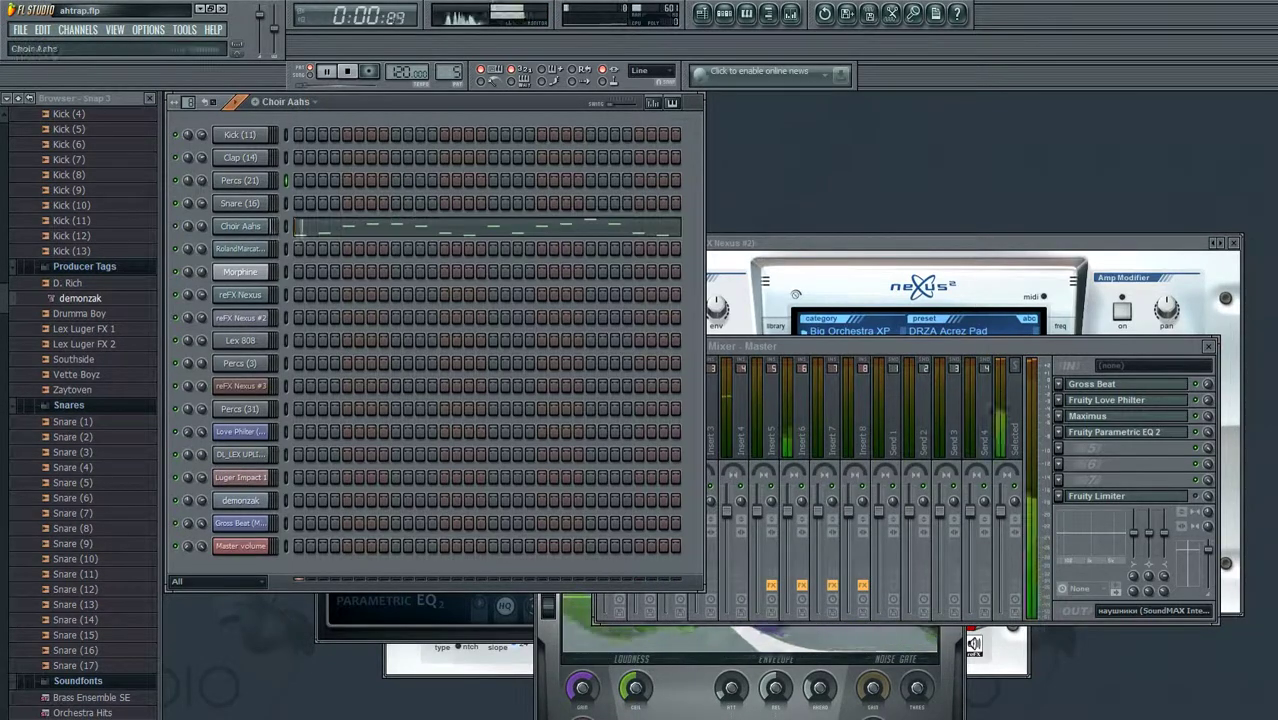
click(240, 226)
key(F7)
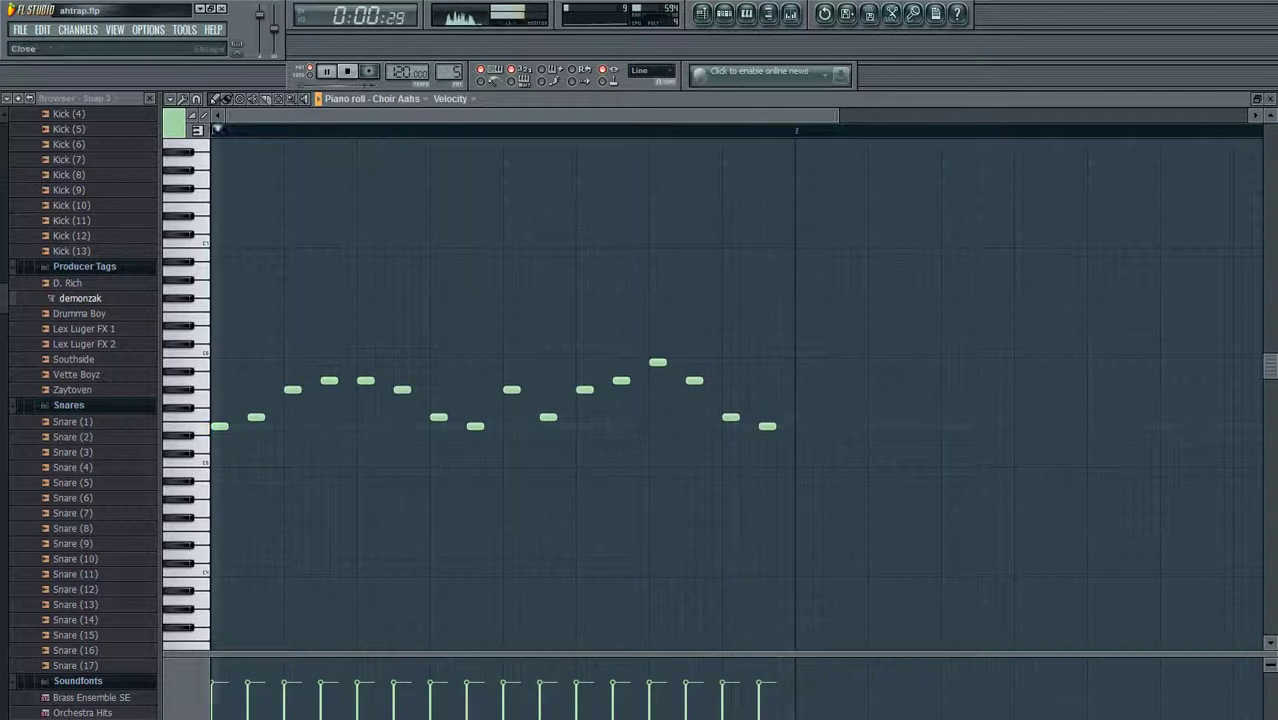
key(F7)
Play the RolandMarcatoStrings pattern and examine its notes in the piano roll
click(240, 248)
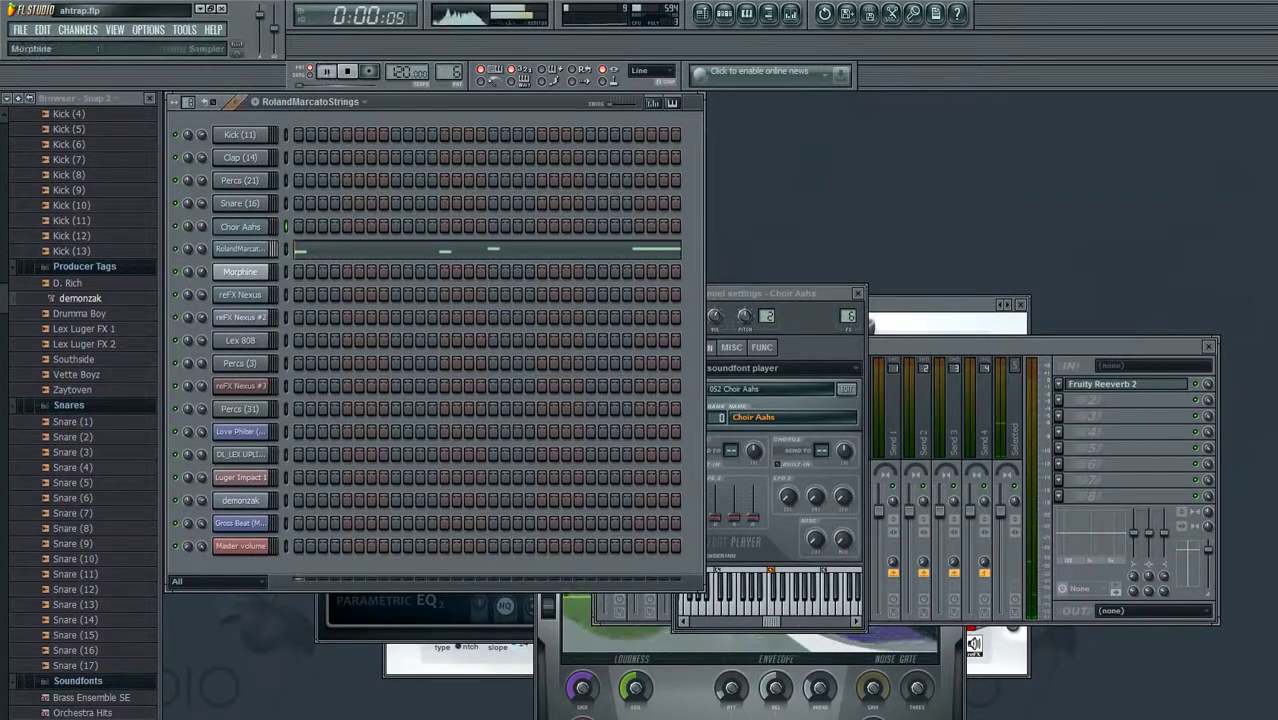
click(240, 248)
key(F7)
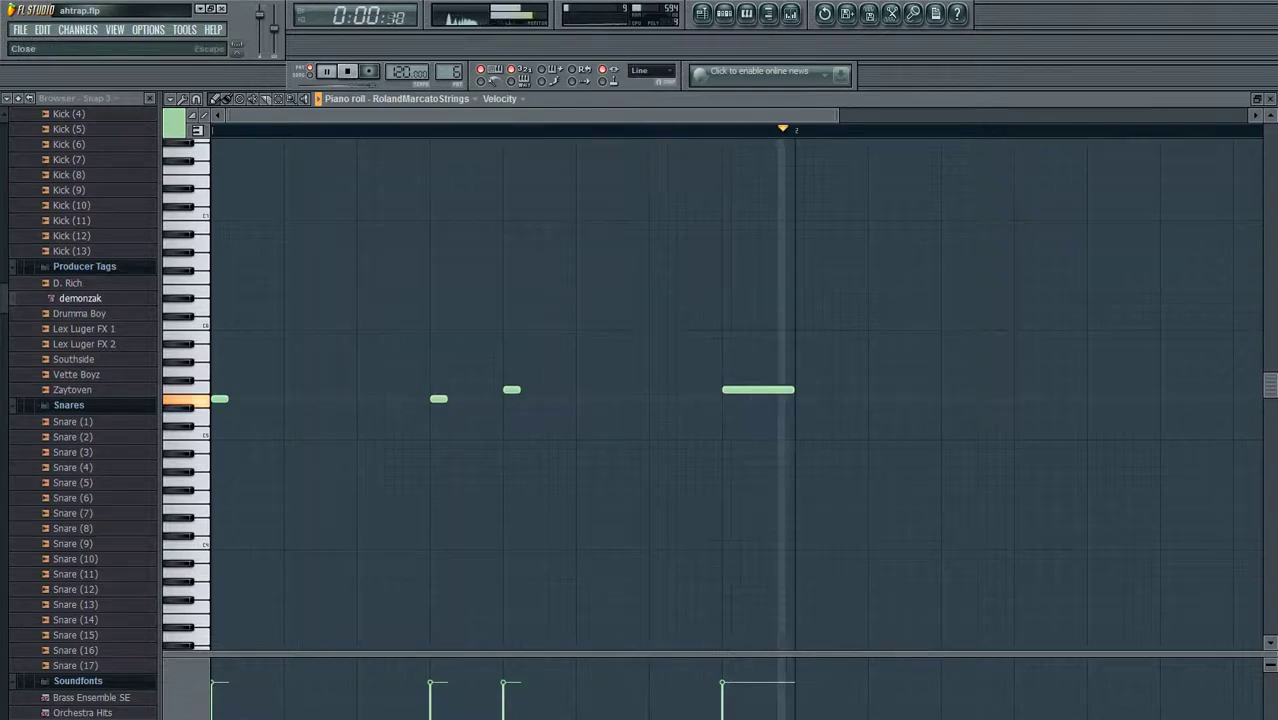
key(F7)
key(space)
Open the Morphine synth and play its pattern while examining the notes in the piano roll
click(240, 271)
key(space)
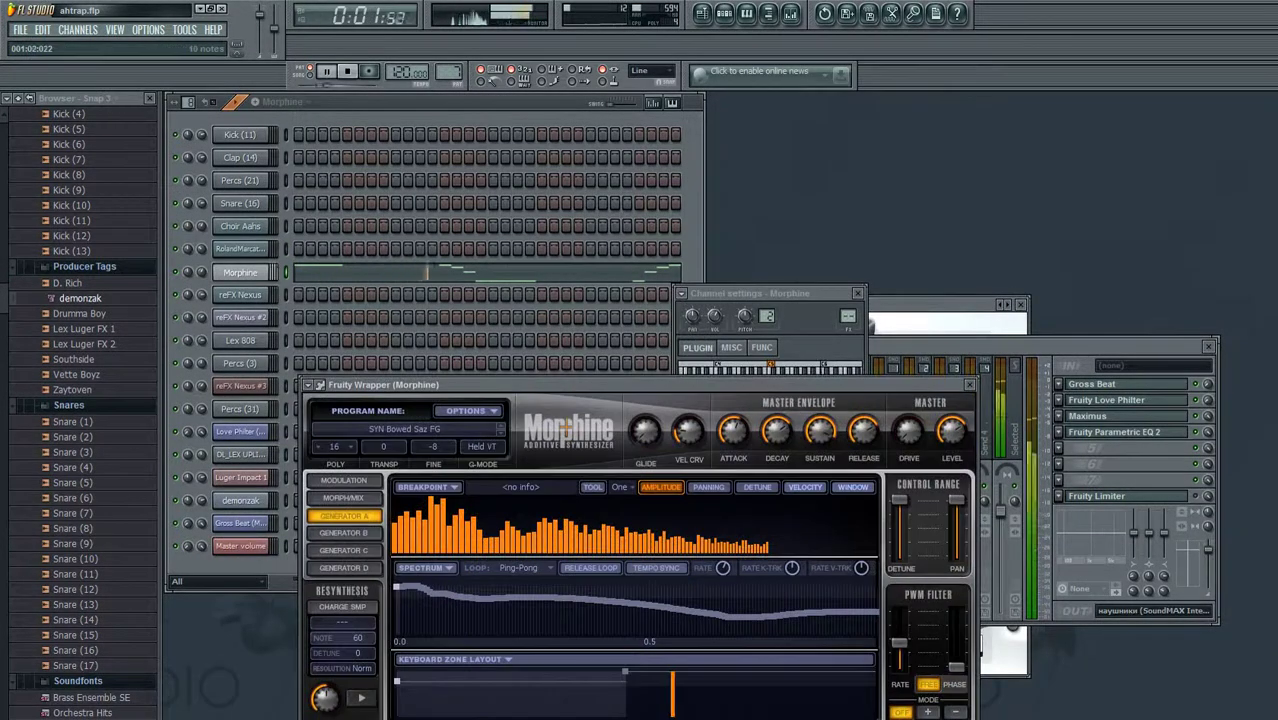
key(F7)
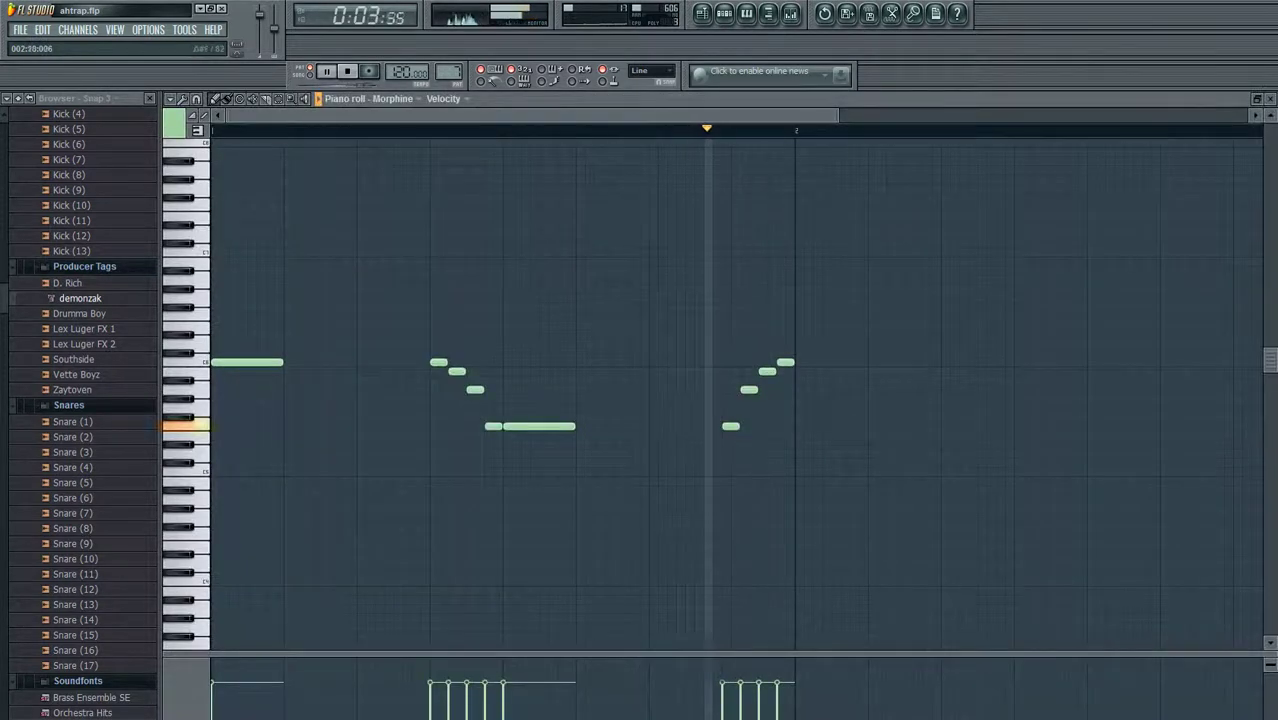
key(space)
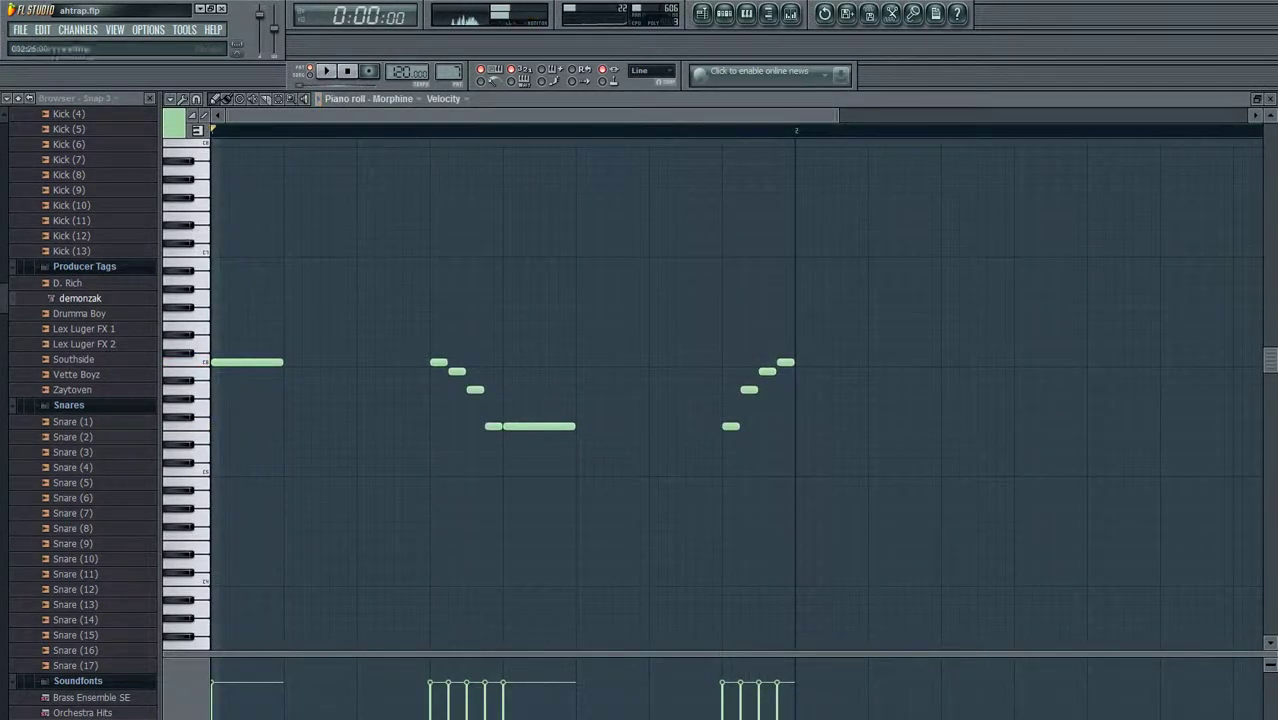
key(F7)
Switch to the reFX Nexus pattern and examine its brass stab notes in the piano roll
key(KP_Add)
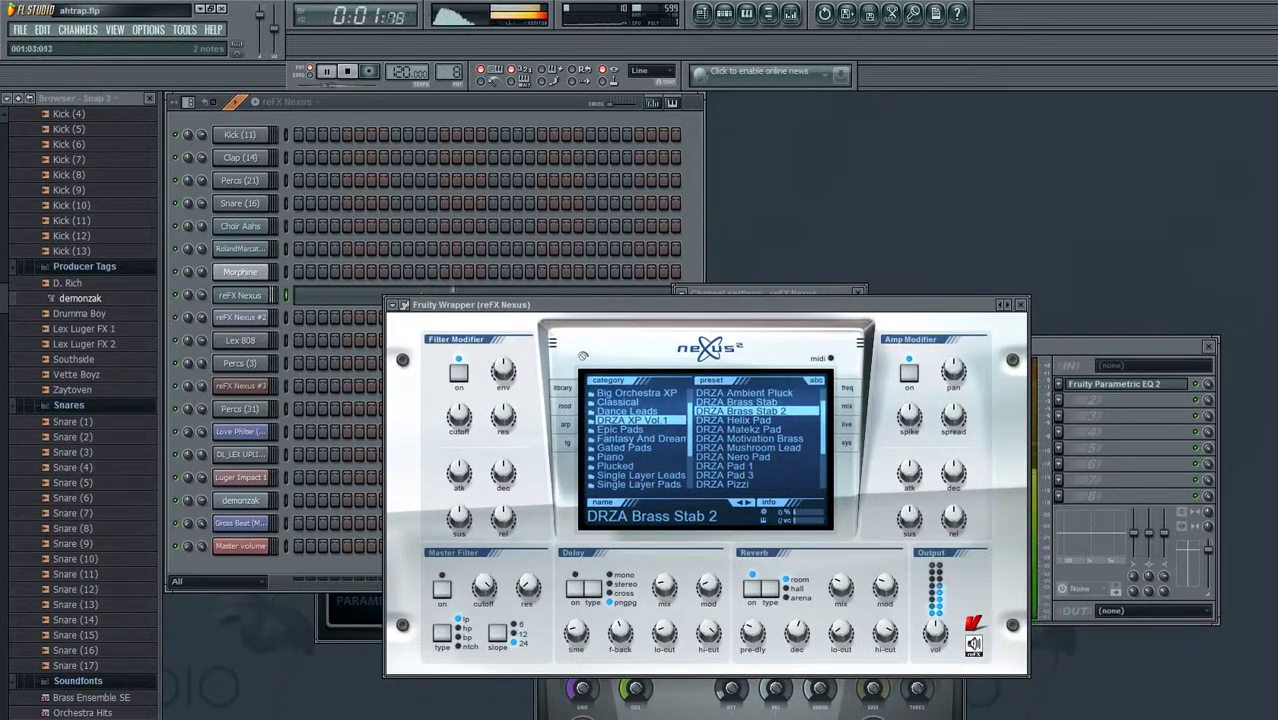
key(F7)
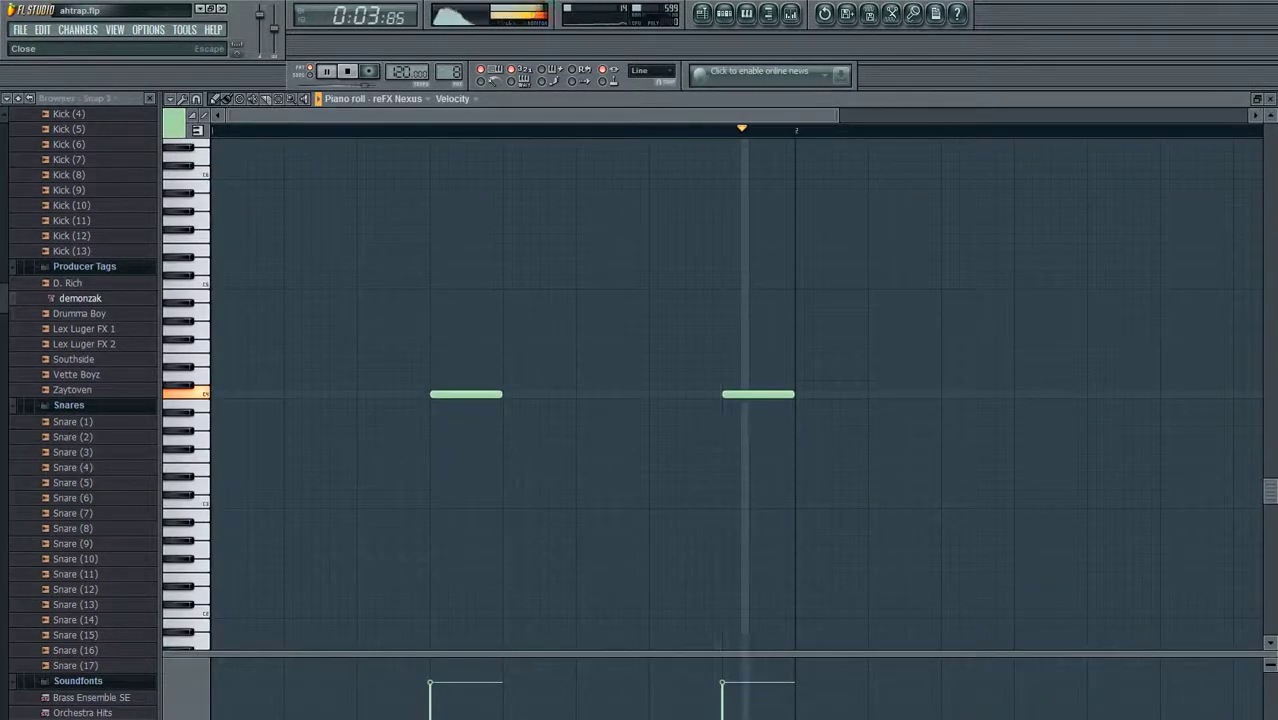
key(Escape)
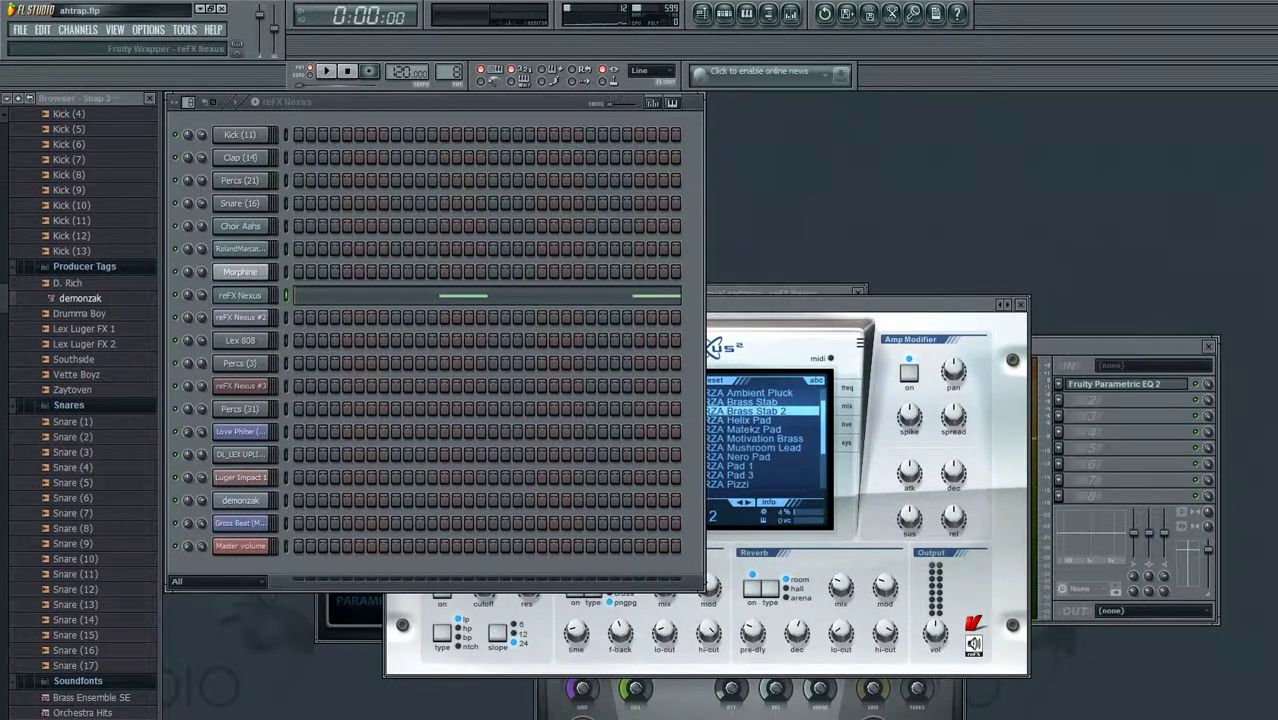
Inspect the Fruity Parametric EQ 2 effect on mixer track Insert 5, then return to the channel rack
key(F9)
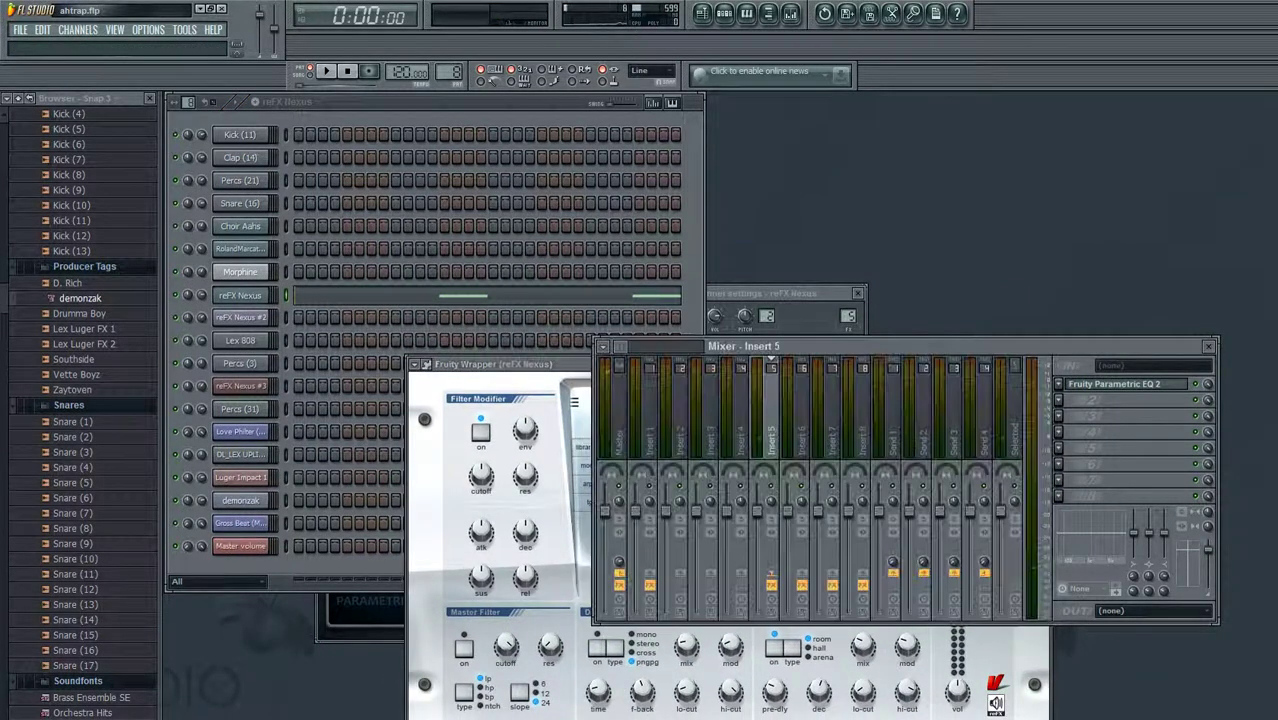
click(1115, 384)
click(1115, 384)
key(F6)
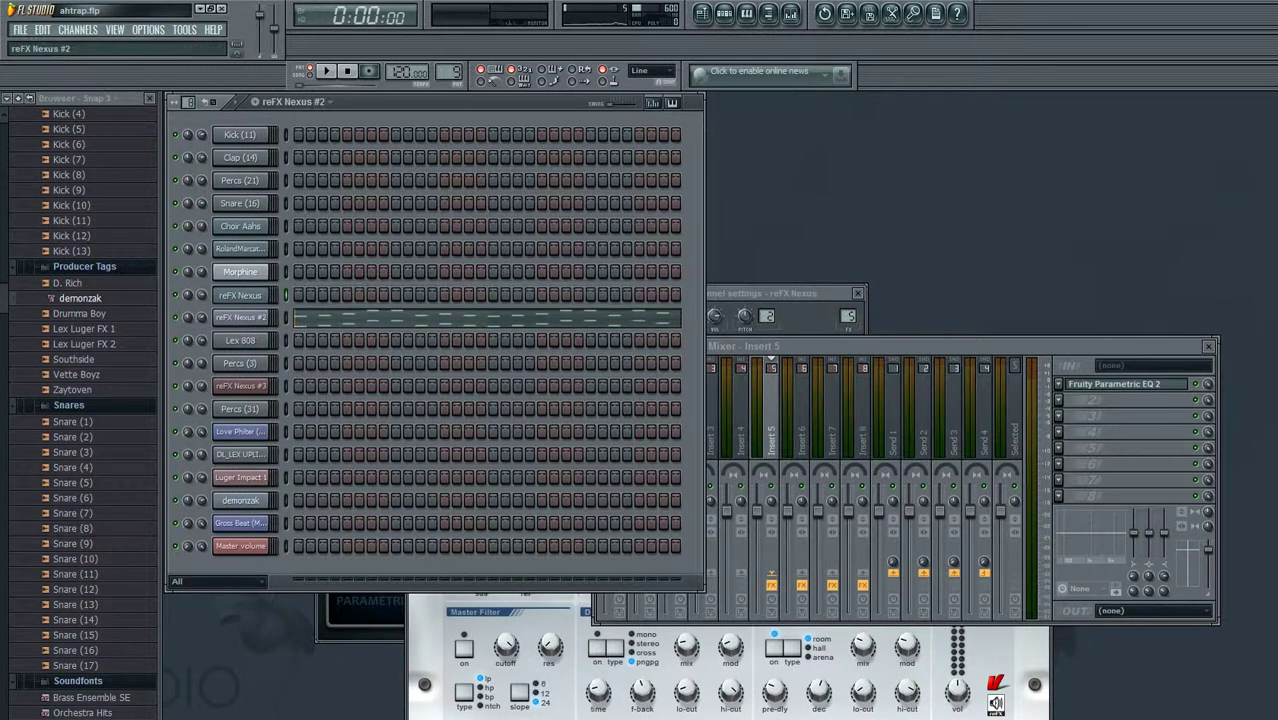
Examine the reFX Nexus #2 pattern in the piano roll and audition the reFX Nexus #4 pattern
click(347, 318)
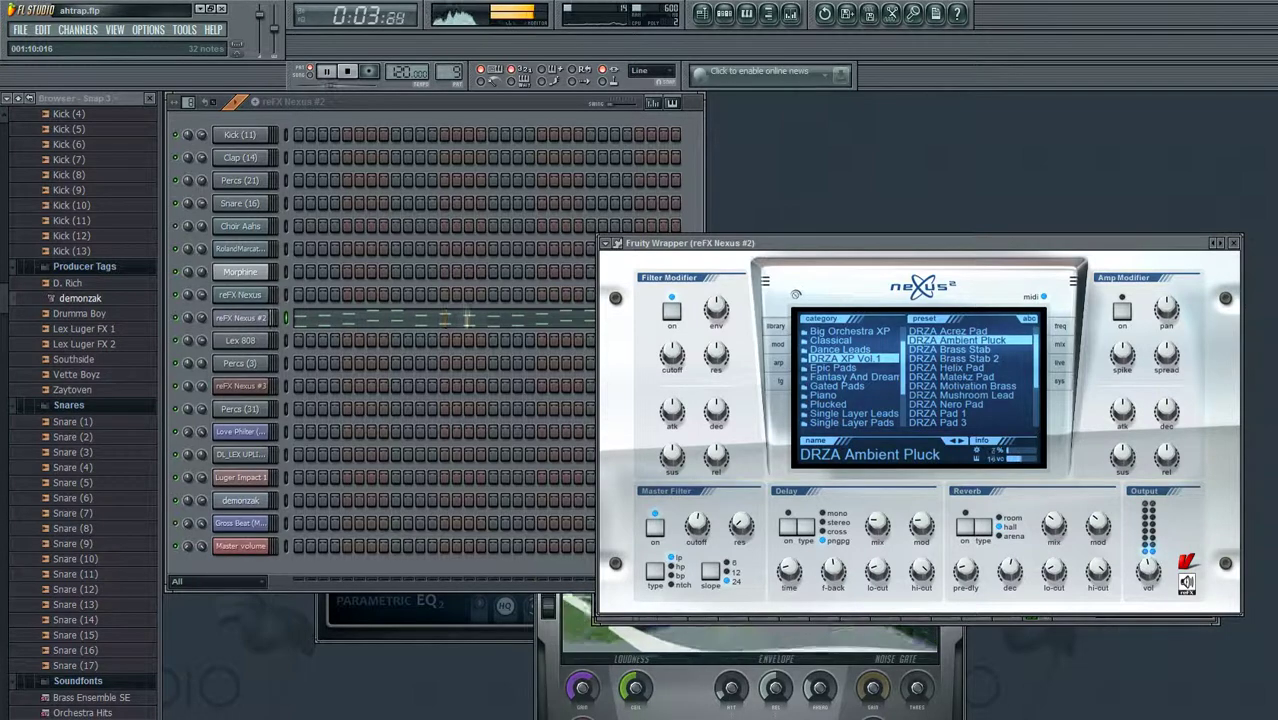
click(443, 318)
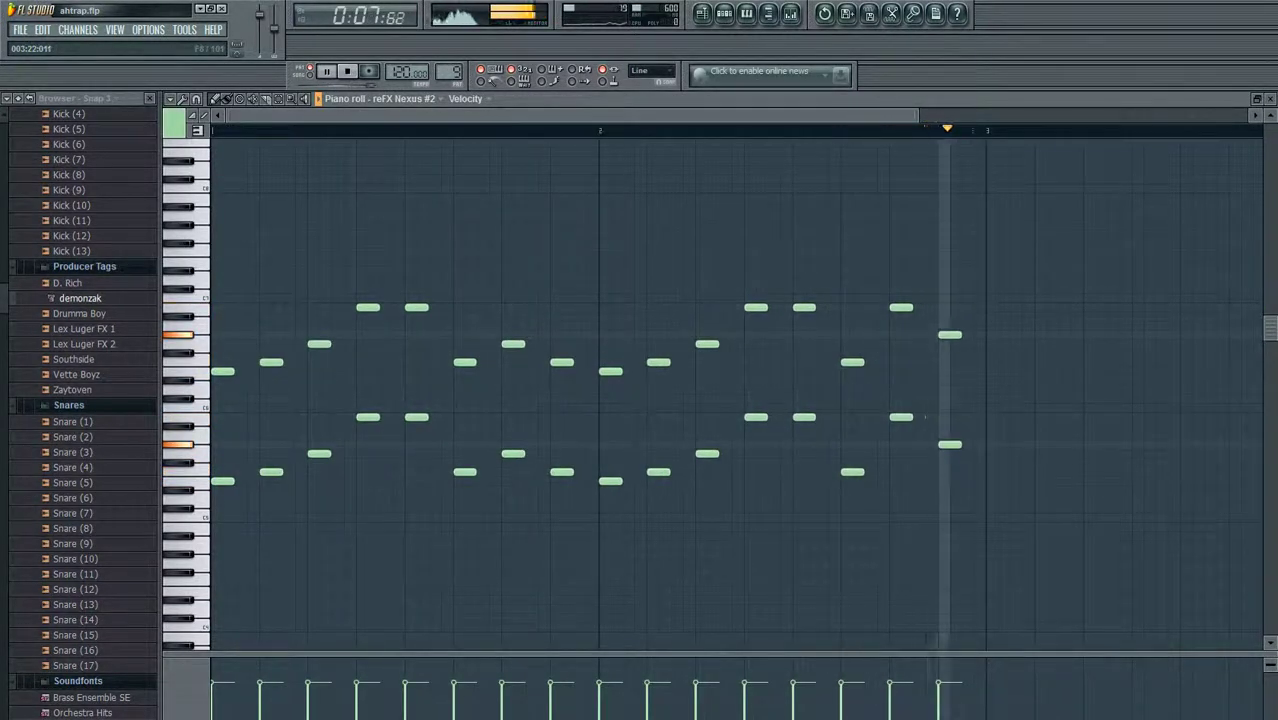
key(space)
click(1270, 98)
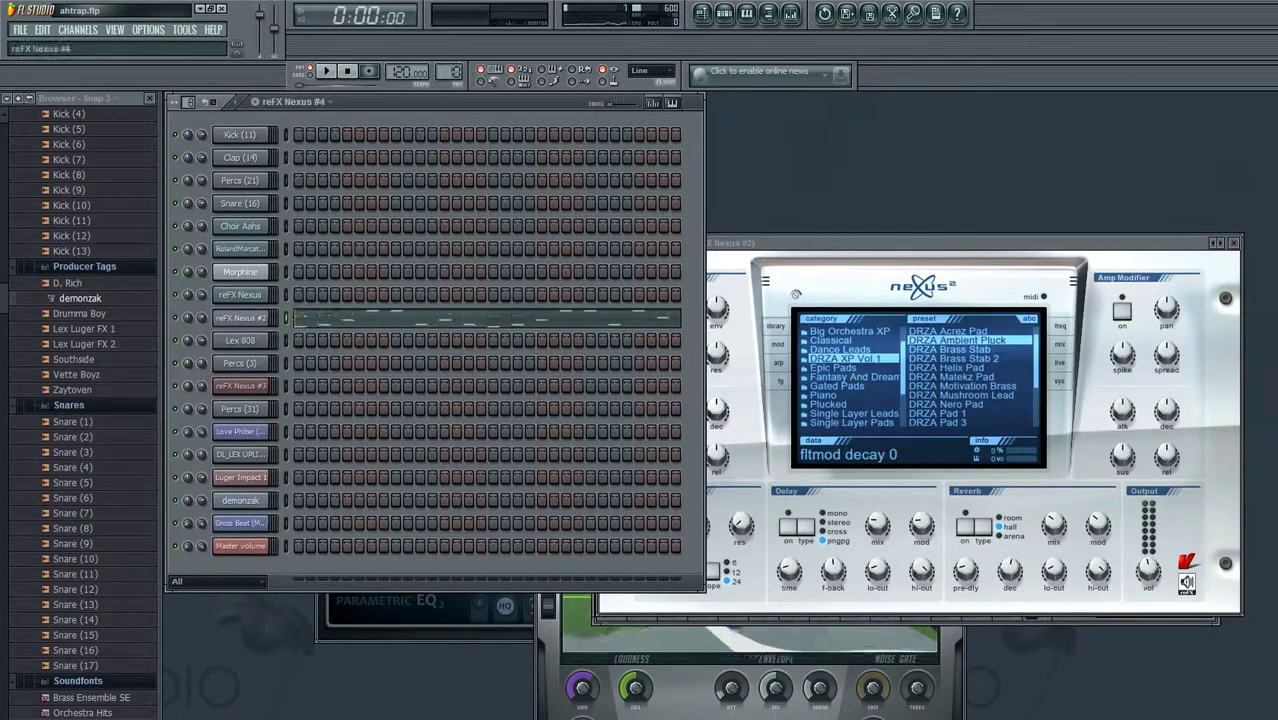
key(space)
click(327, 318)
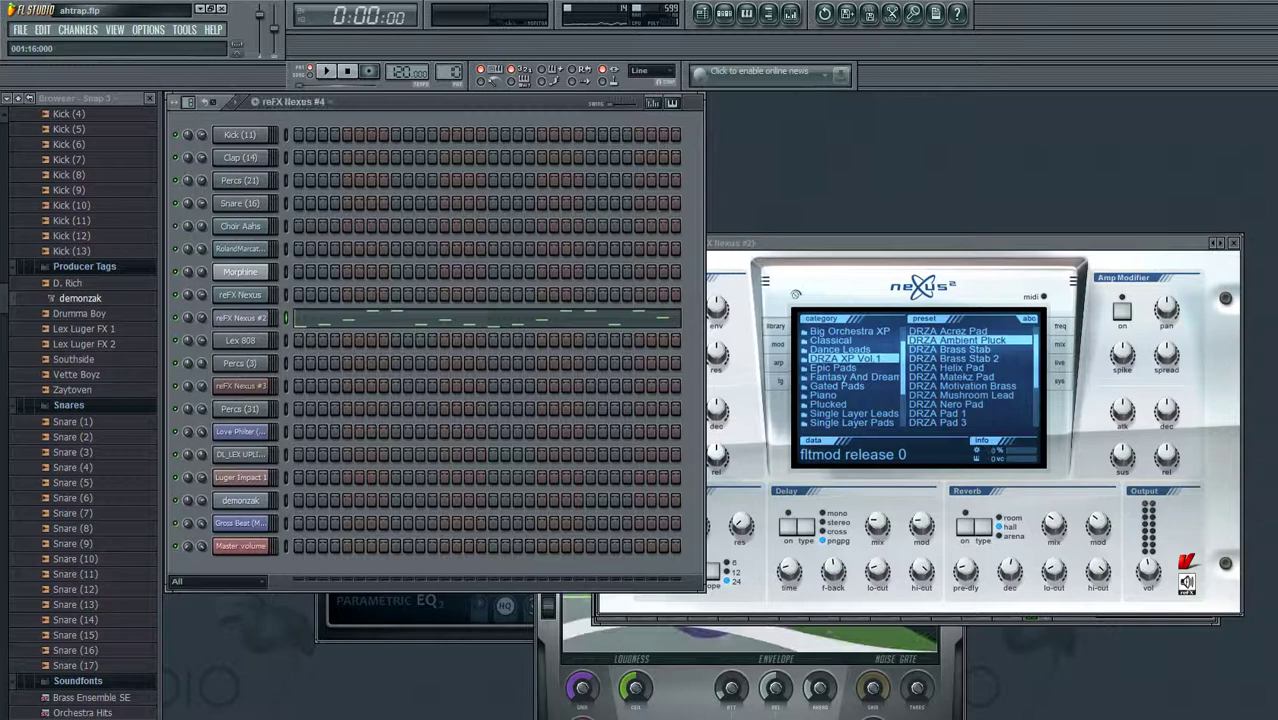
Play the Lex 808 pattern and examine its bass notes in the piano roll
key(space)
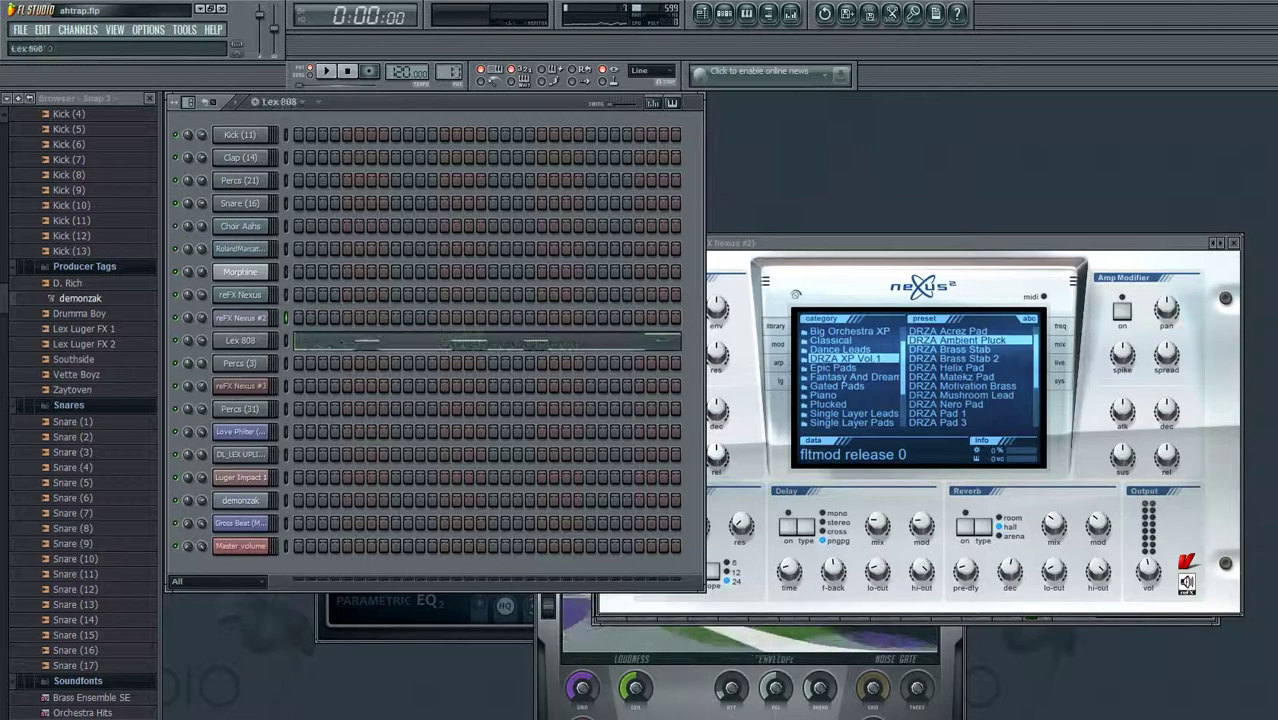
key(F7)
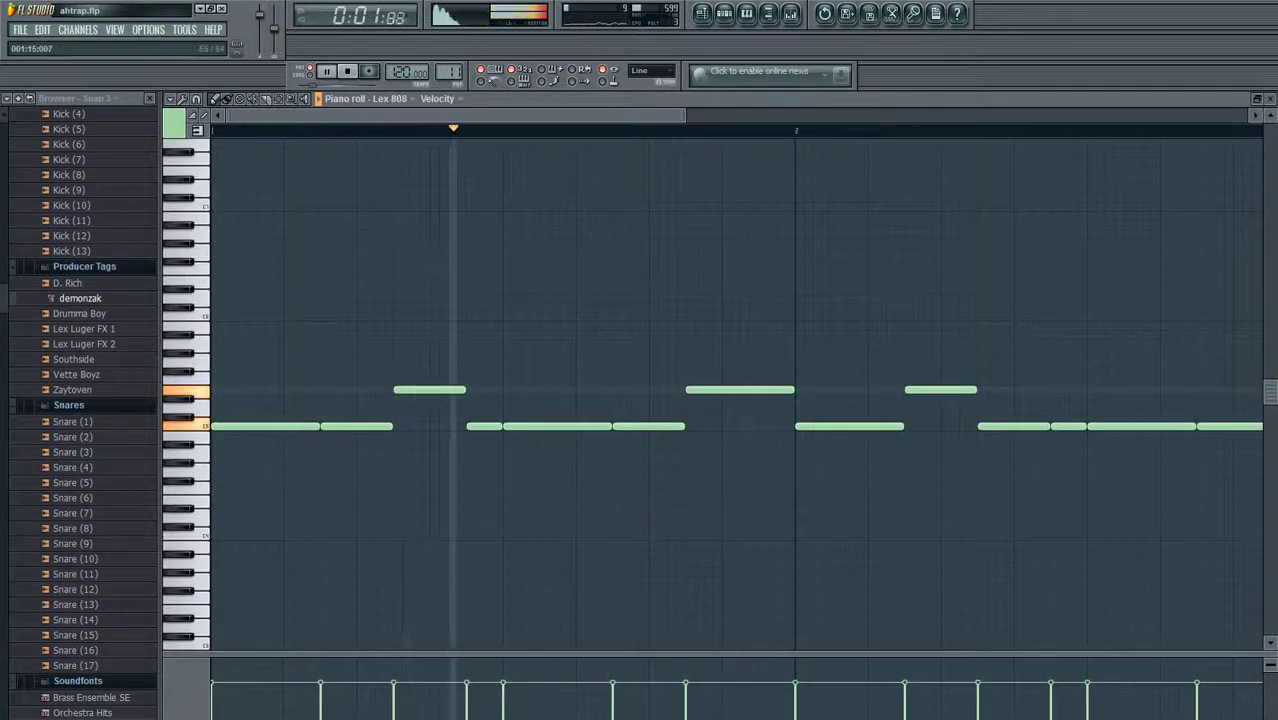
scroll(736, 390, down, 2)
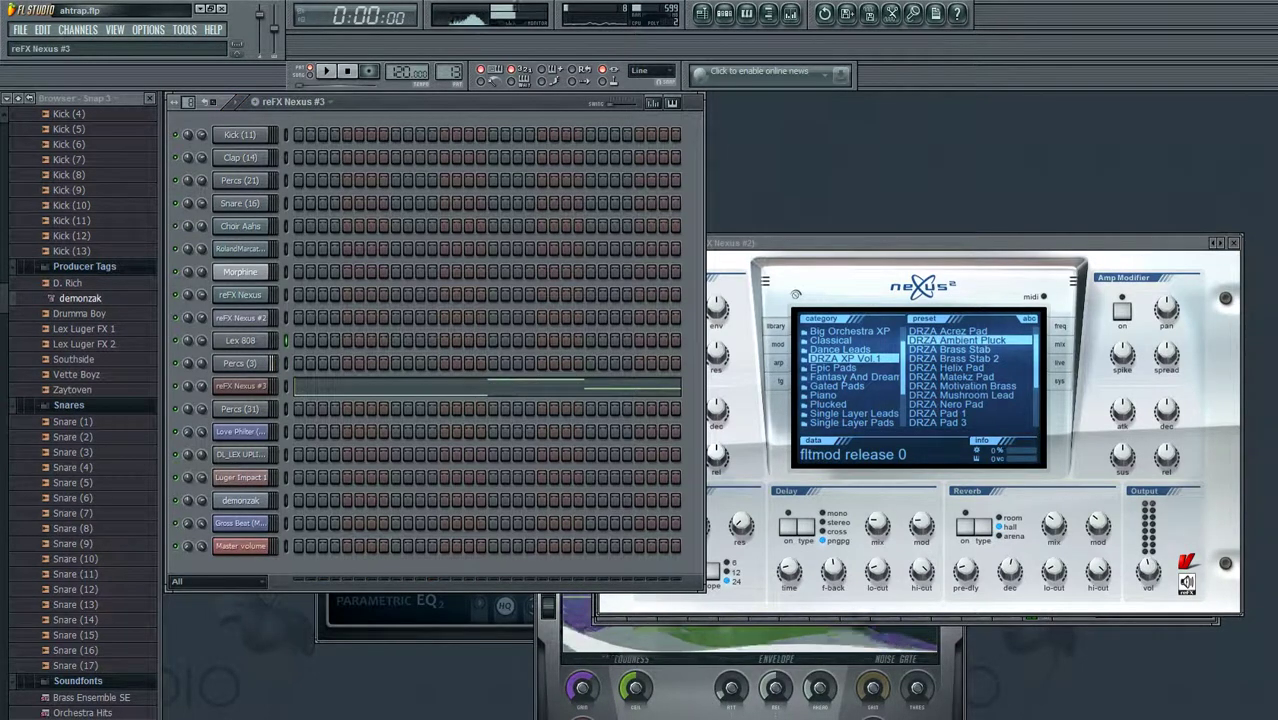
Play the reFX Nexus #3 pattern, examine its notes in the piano roll, and select the Percs (31) channel
key(space)
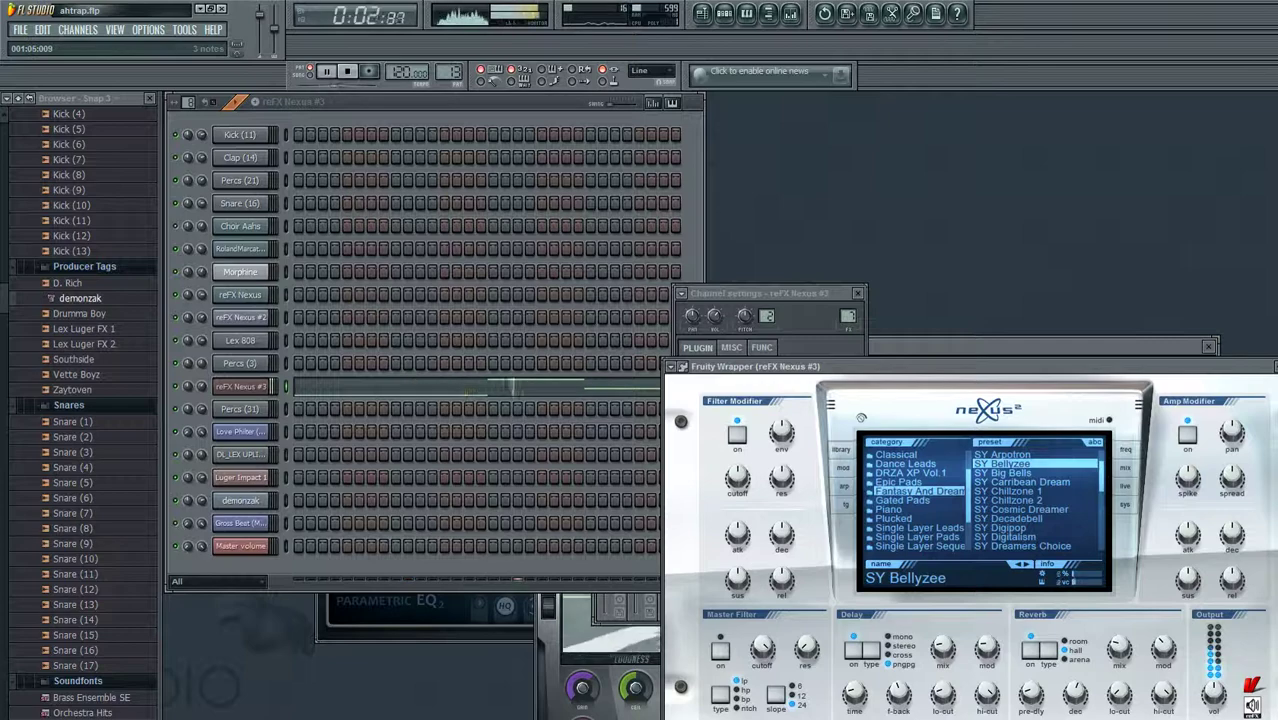
key(F7)
key(space)
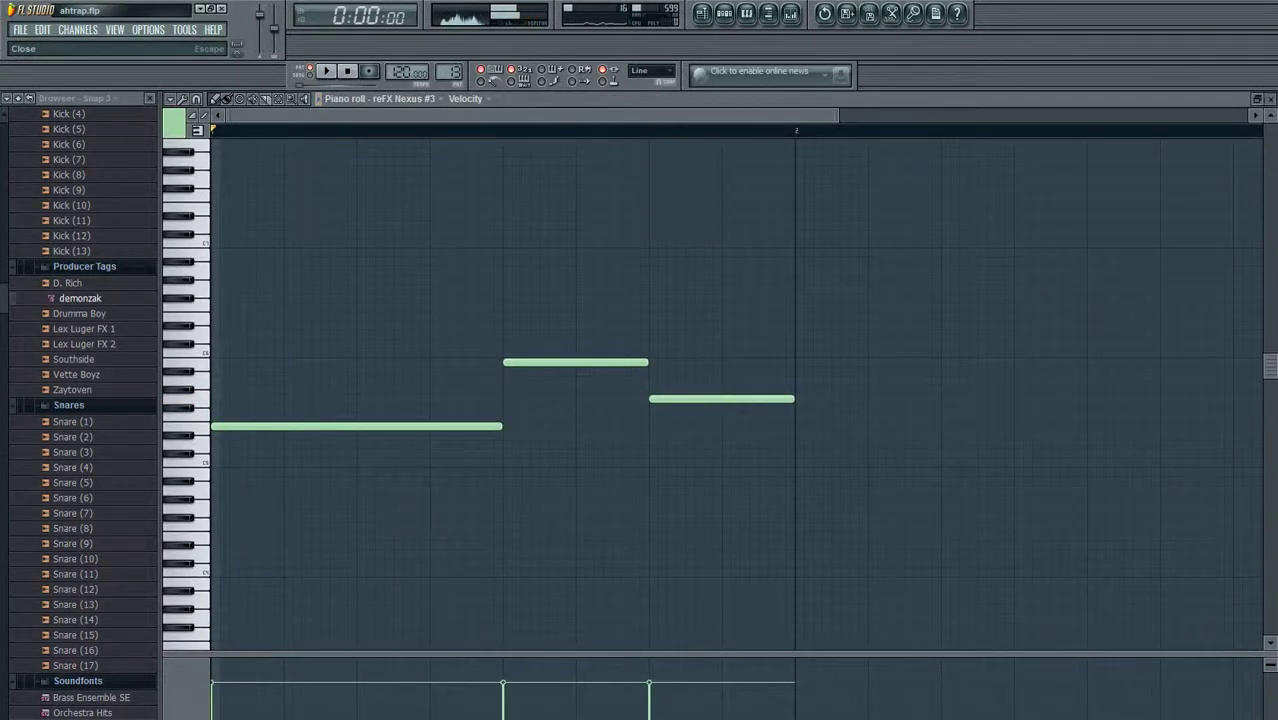
key(F7)
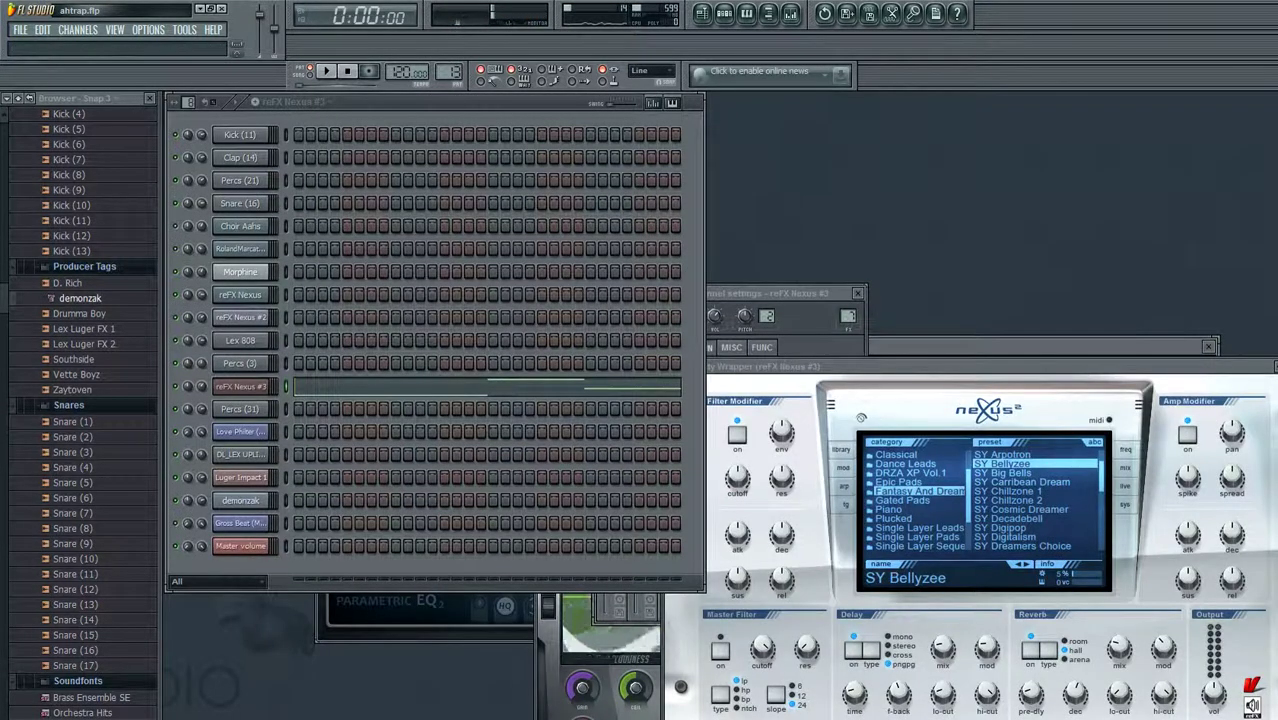
click(240, 409)
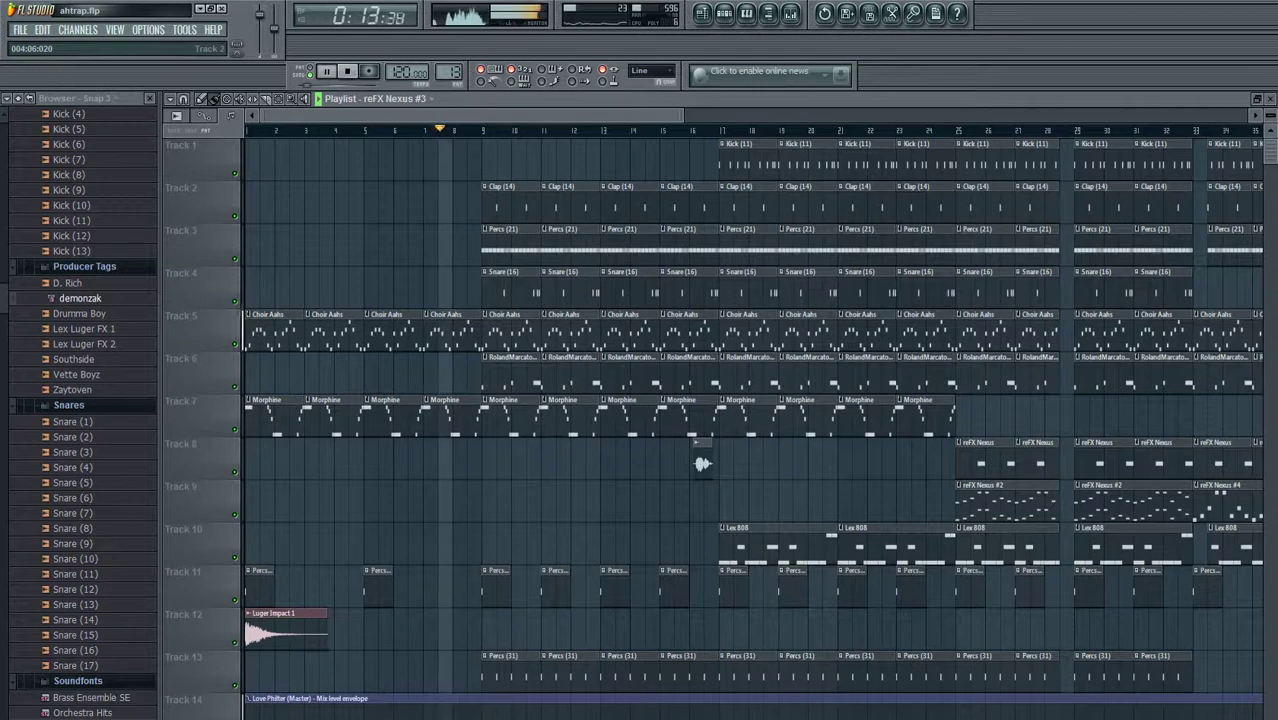
Examine the playlist's automation tracks and inspect the Gross Beat effect on the Master mixer track
scroll(720, 420, down, 5)
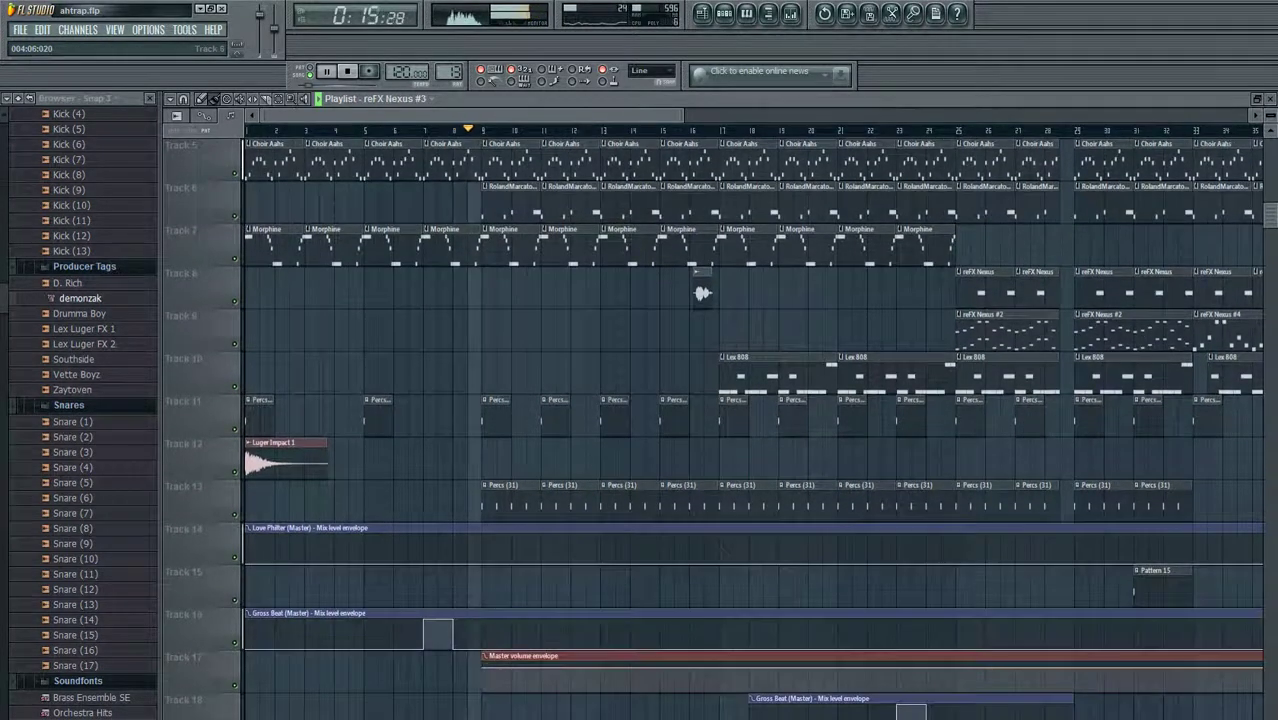
key(F9)
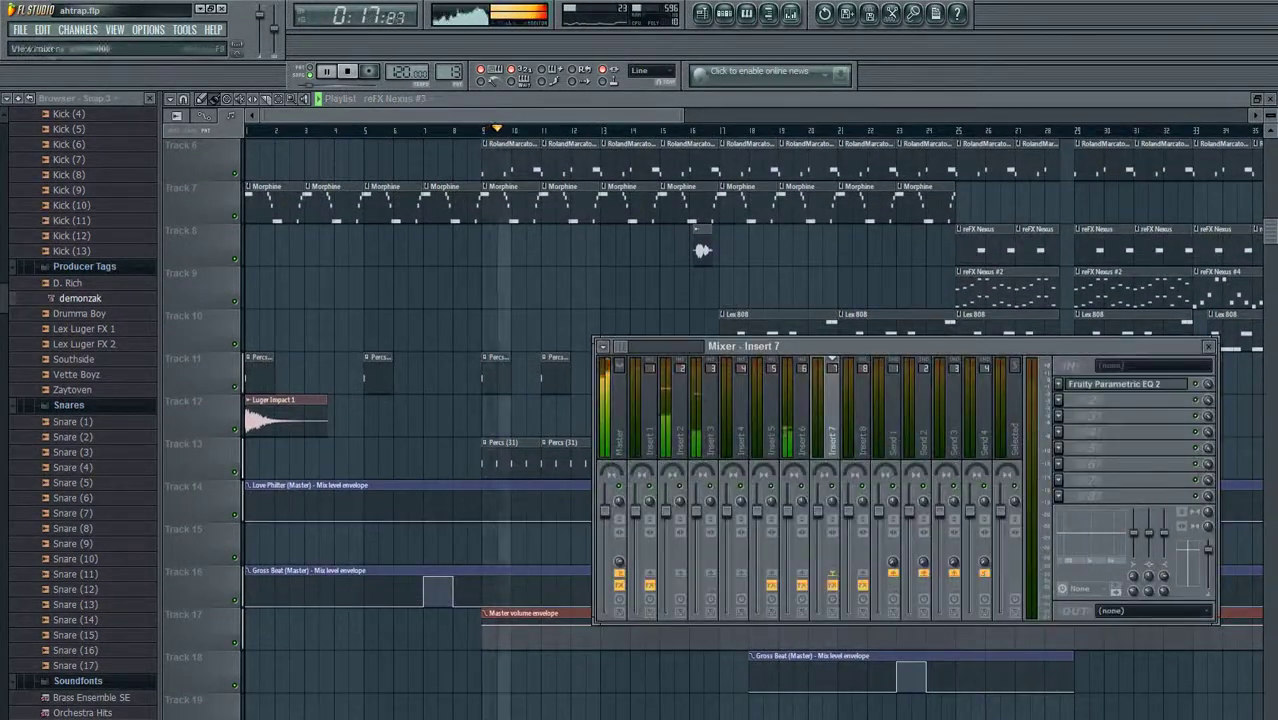
click(619, 420)
click(1095, 384)
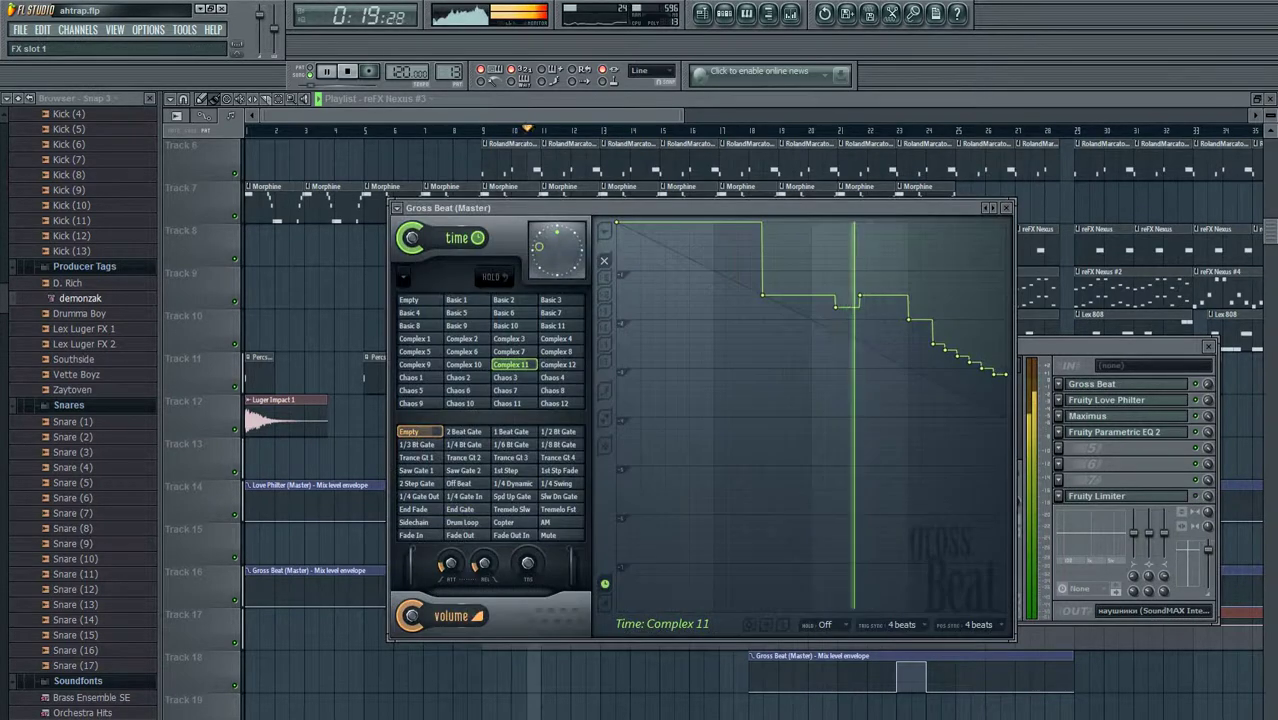
key(Escape)
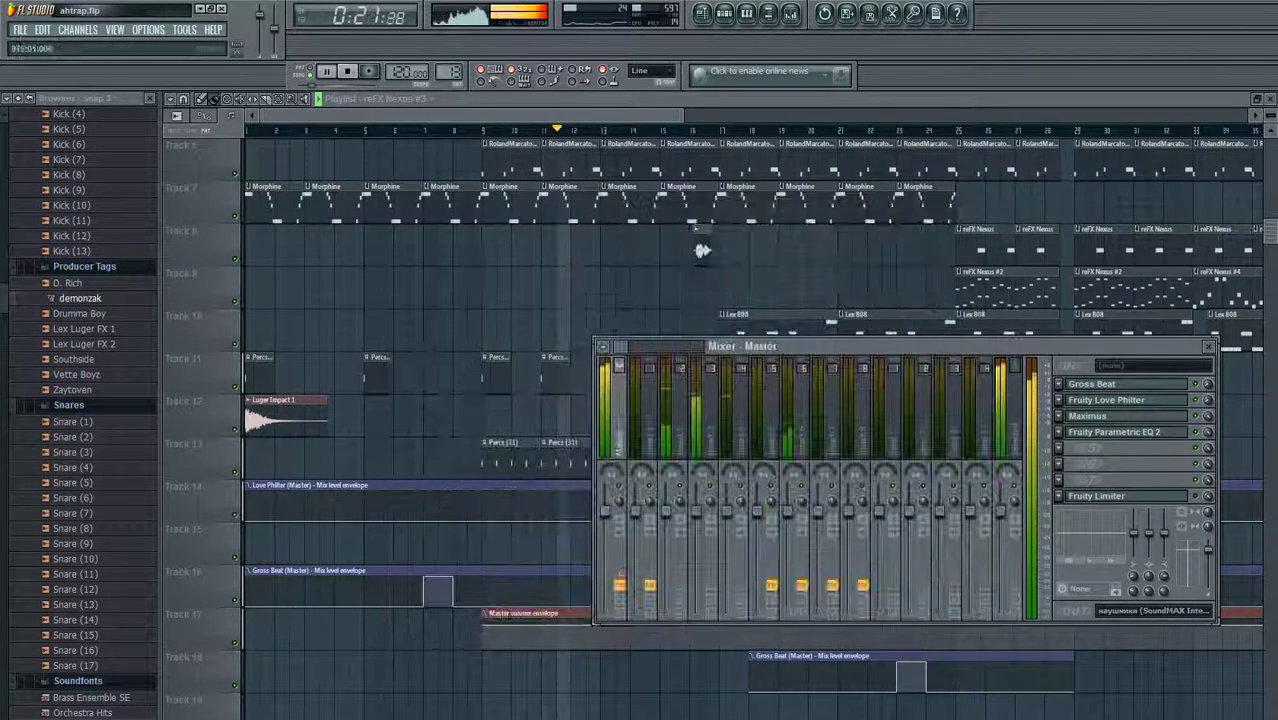
key(F9)
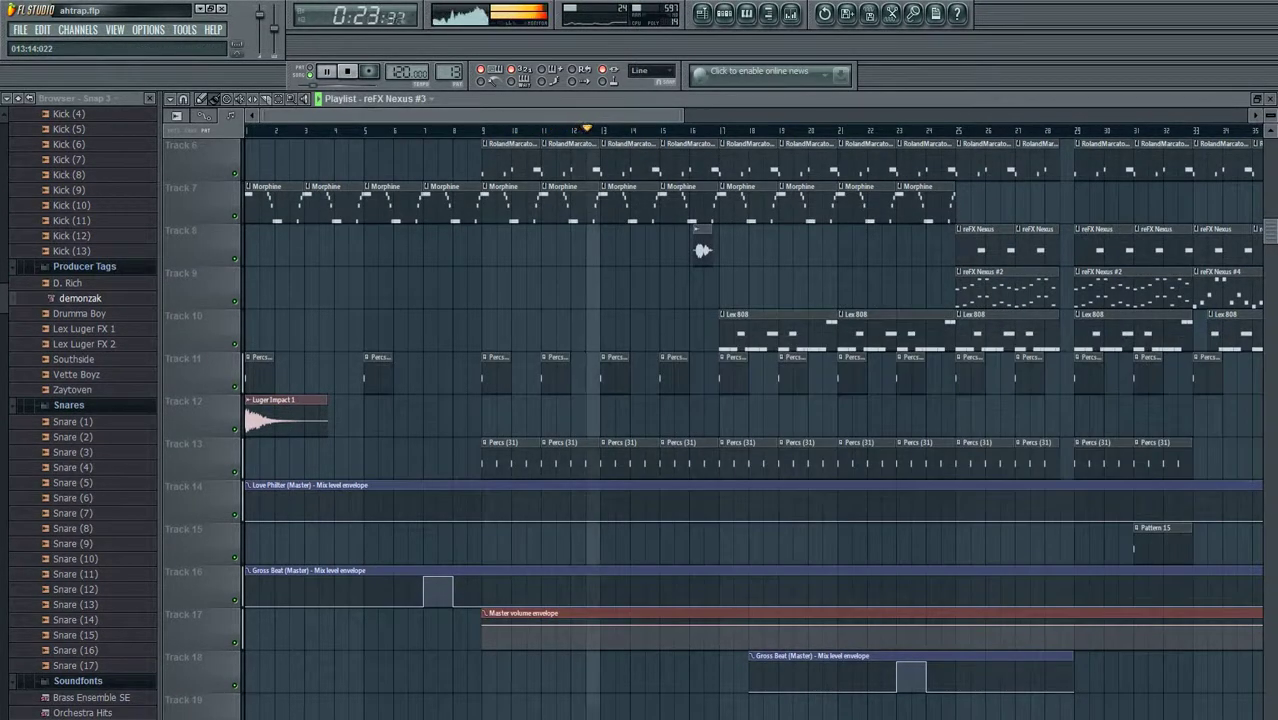
Follow the playing arrangement across the playlist, examining the clips and automation in its further bars
scroll(720, 430, up, 5)
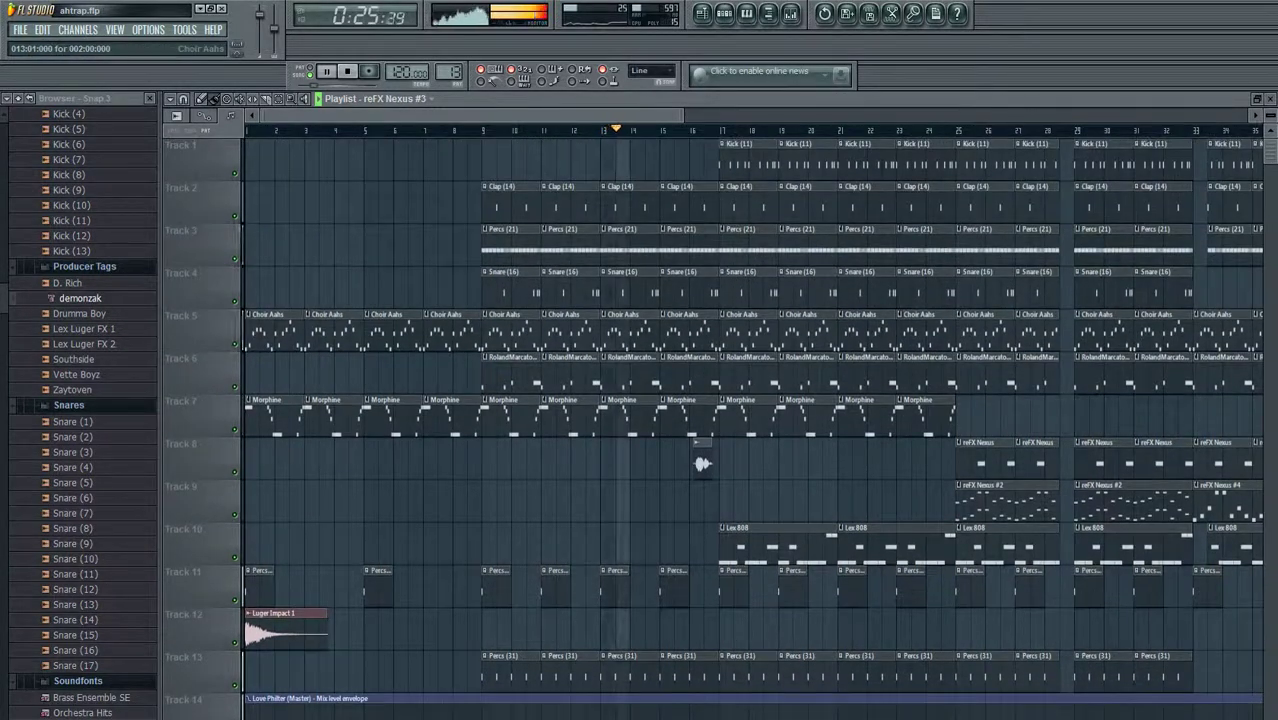
scroll(720, 430, right, 6)
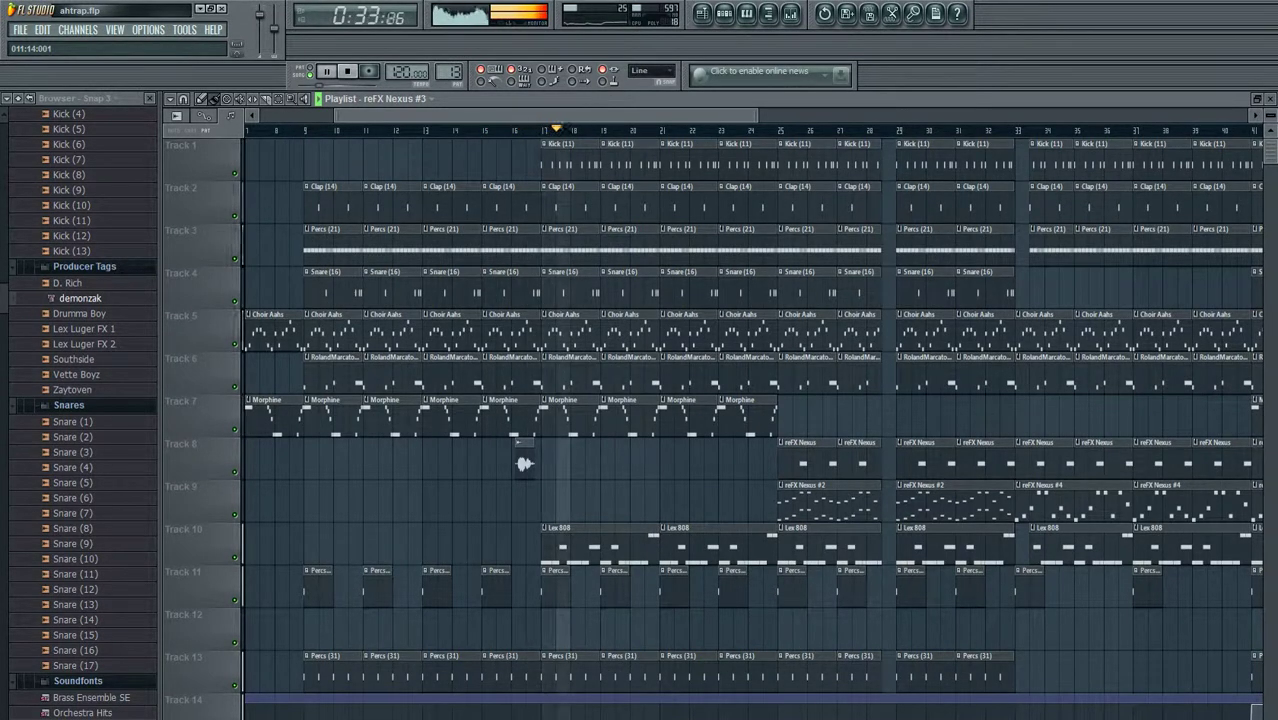
drag(524, 463, 376, 250)
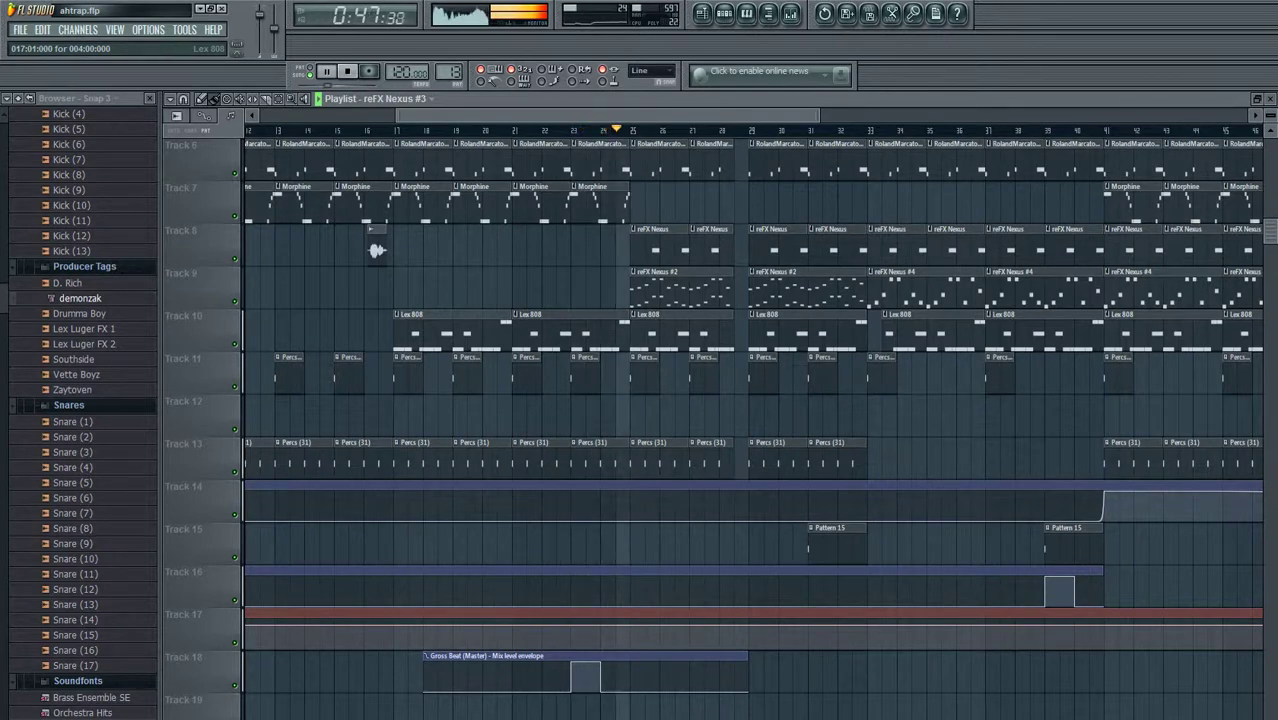
scroll(750, 420, up, 1)
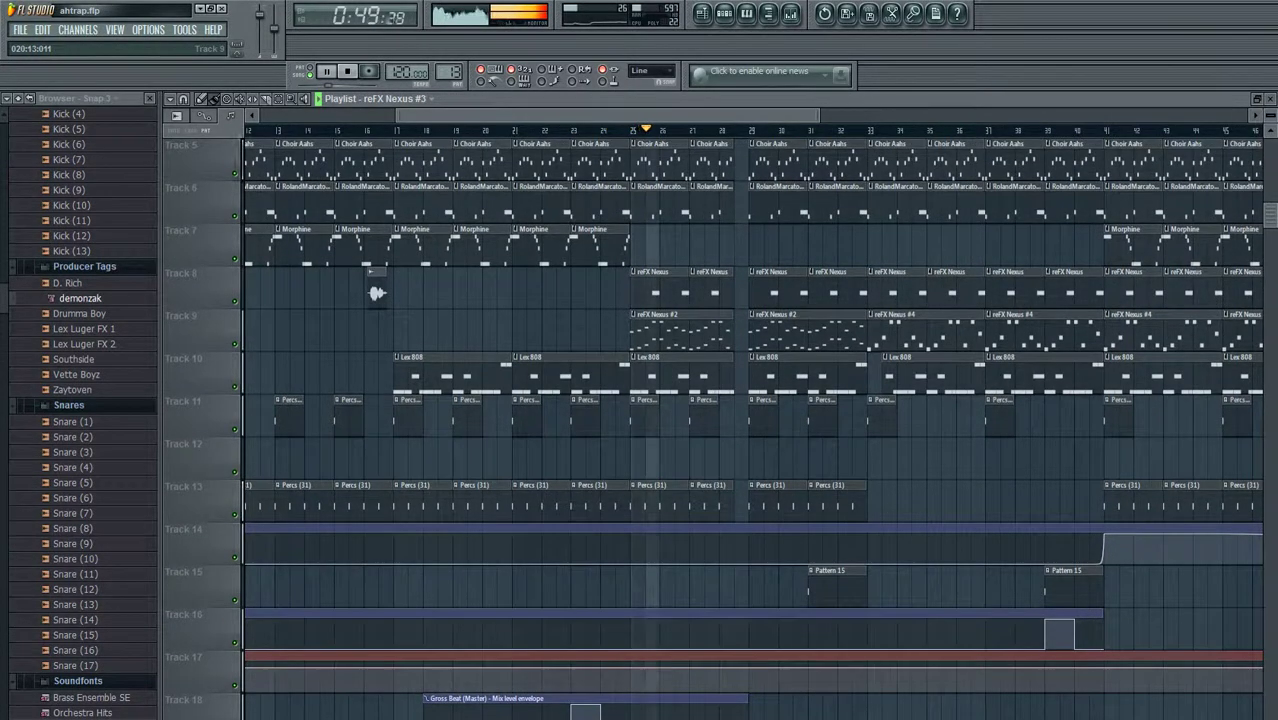
scroll(750, 420, up, 4)
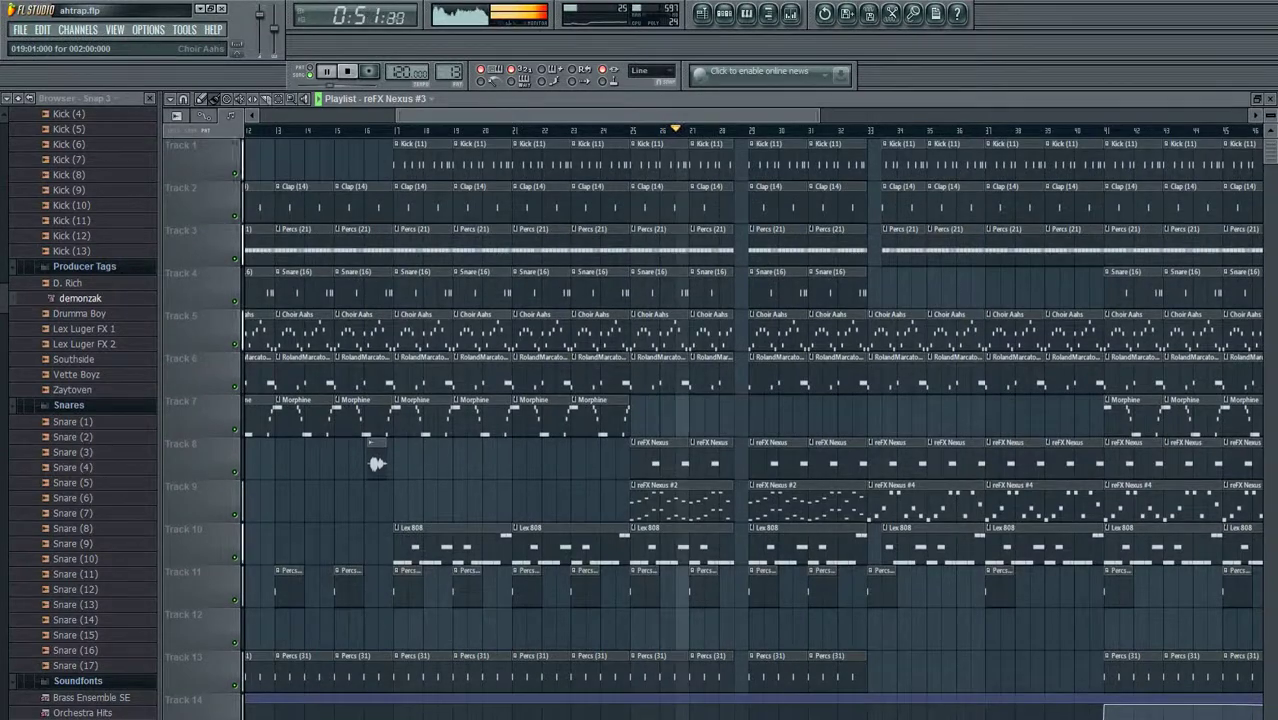
Follow the playing arrangement through bars 18 to 52, examining the pattern clips and the automation on the lower playlist tracks
scroll(376, 463, right, 6)
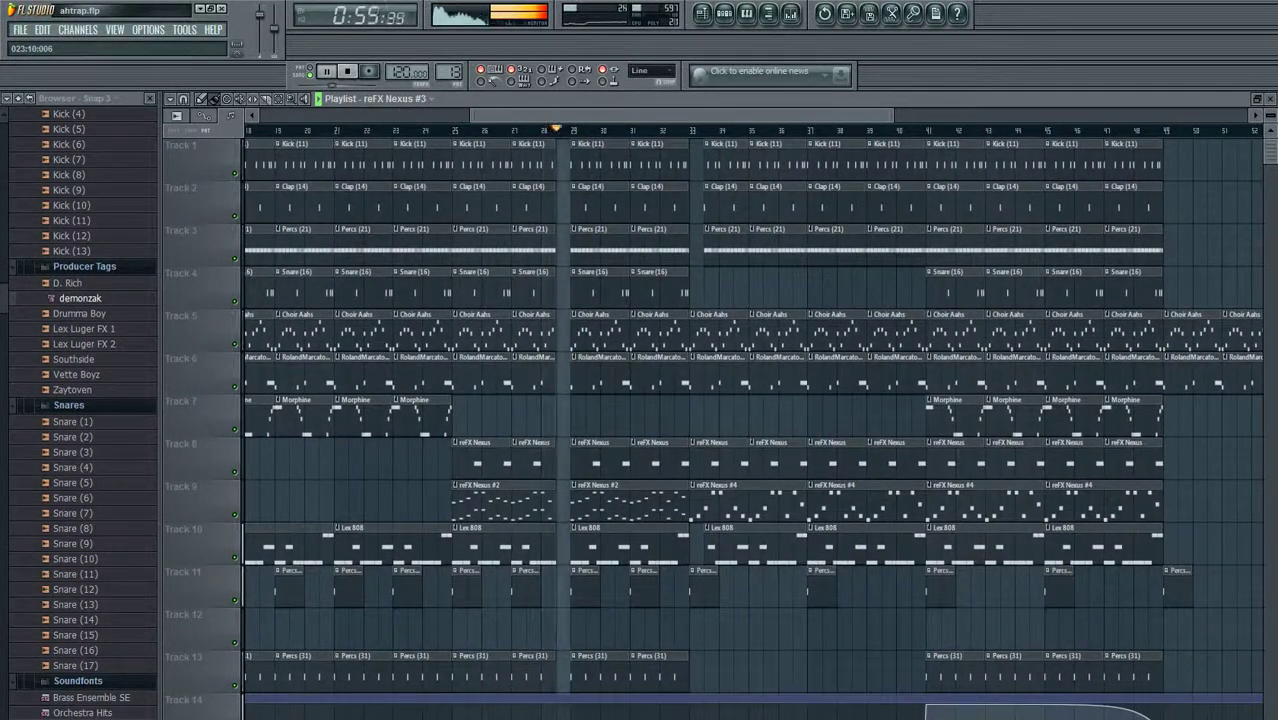
scroll(750, 420, down, 3)
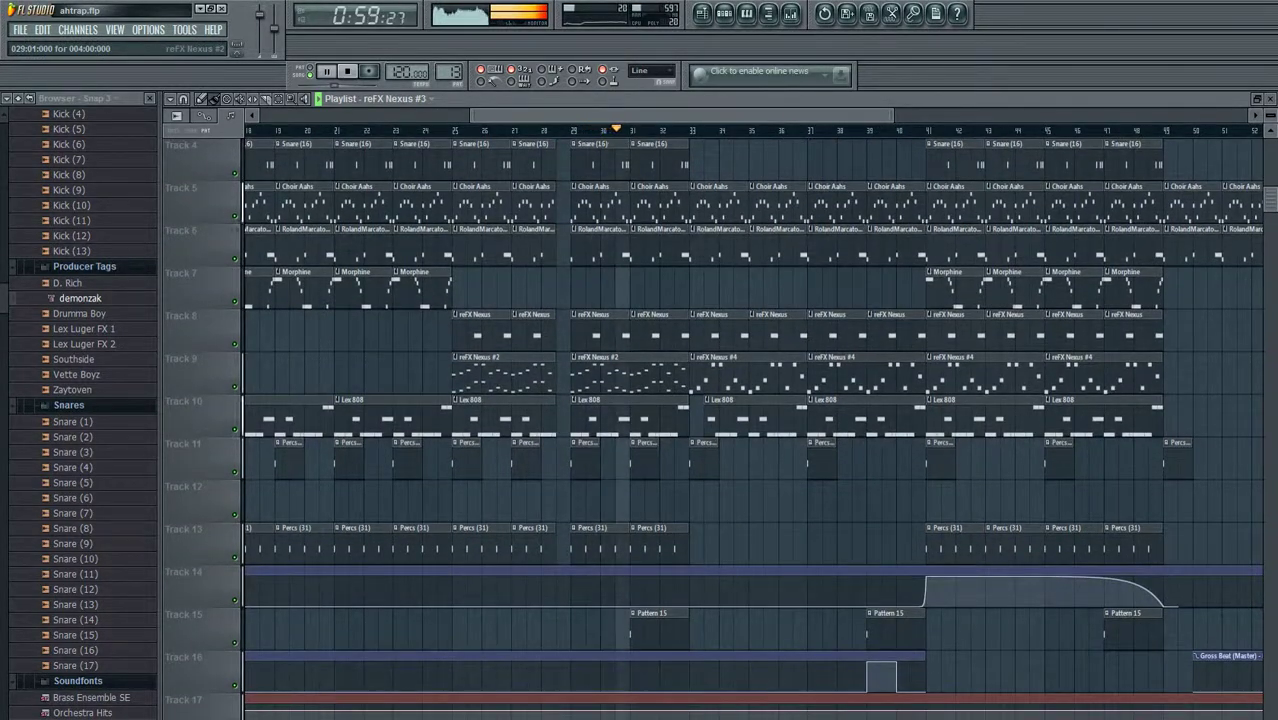
scroll(750, 420, up, 3)
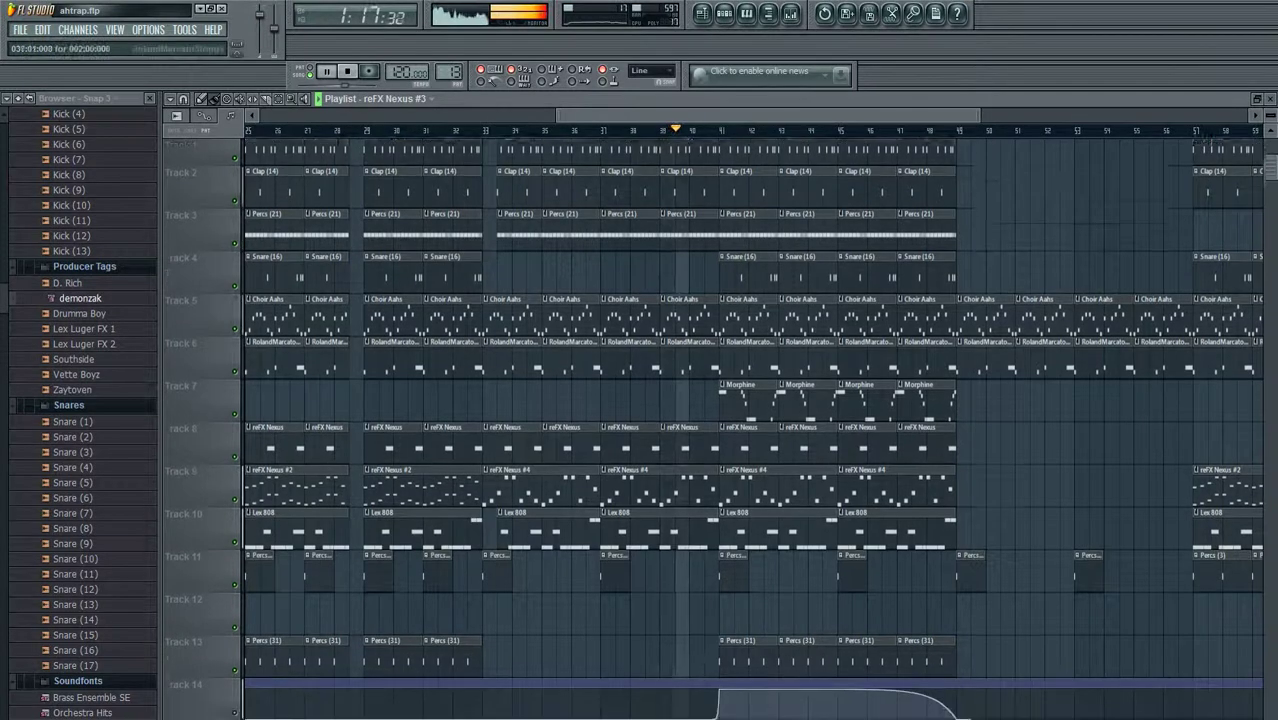
Inspect the Fruity Love Philter effect on the Master mixer track, and return to the playlist
scroll(750, 420, down, 3)
click(768, 13)
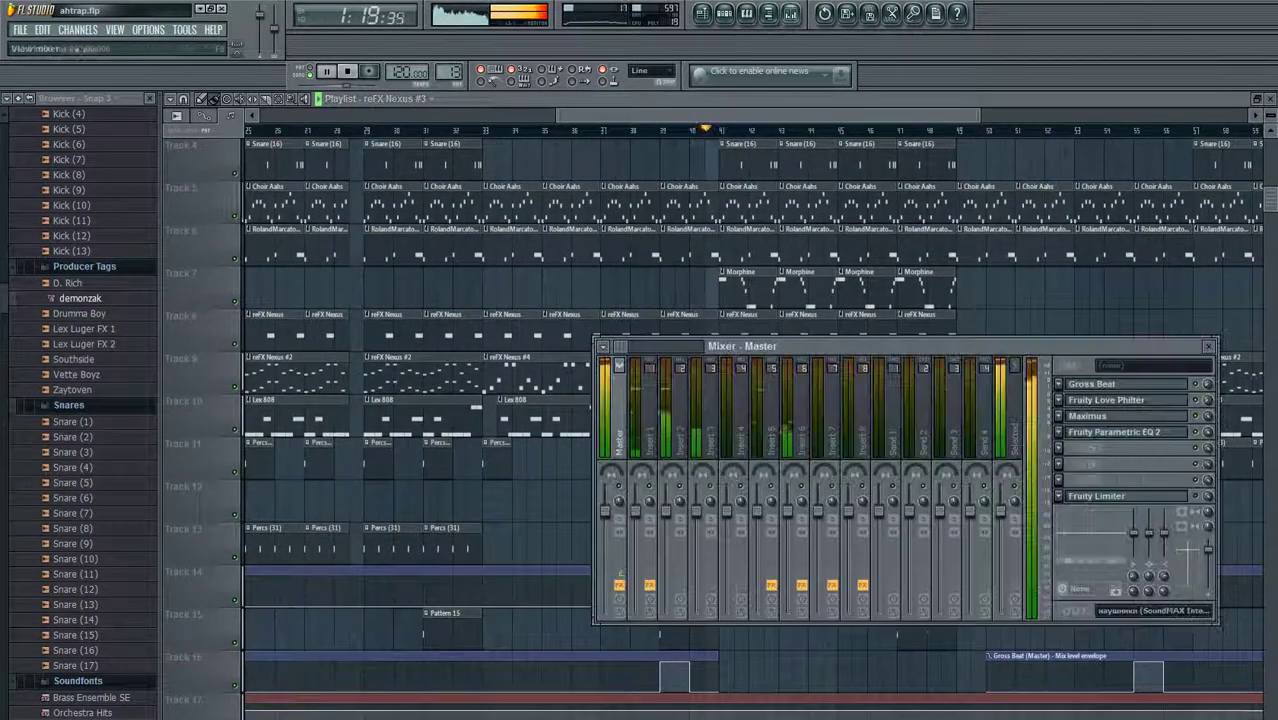
click(1120, 399)
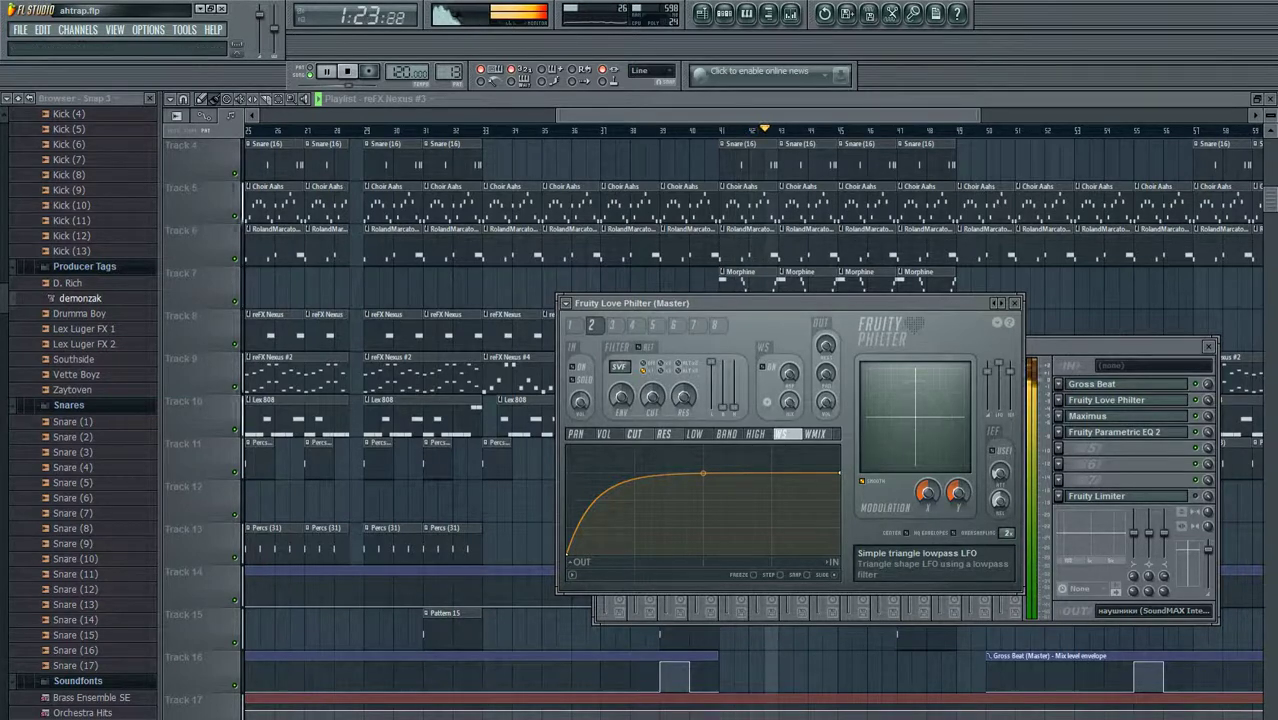
key(F5)
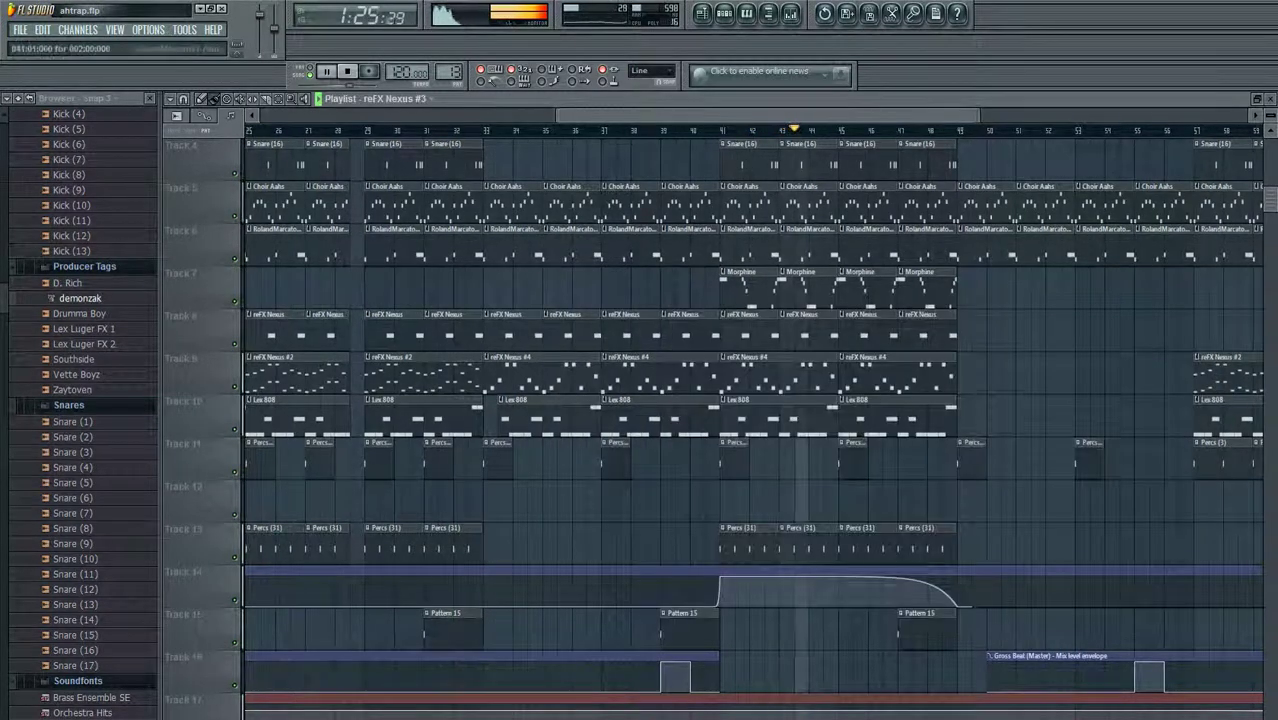
Examine the playlist's automation and pattern clips through the arrangement's closing section up to bar 65
scroll(720, 420, down, 1)
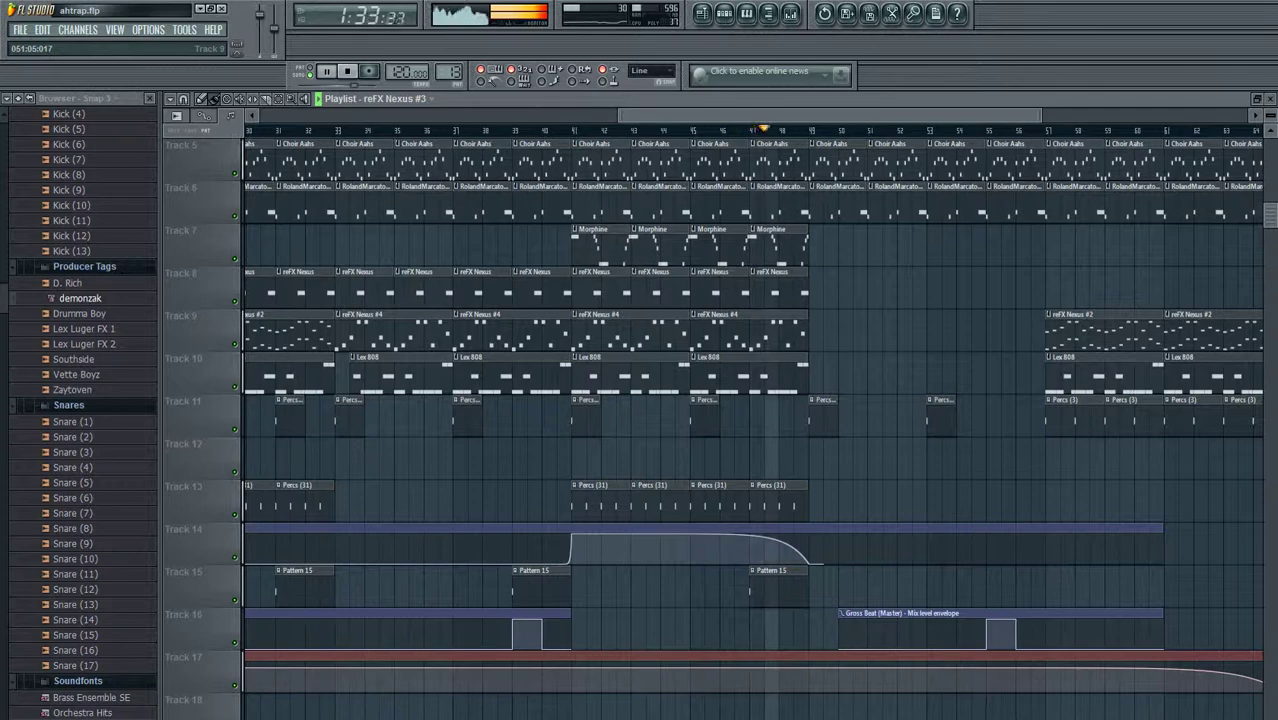
scroll(750, 430, up, 4)
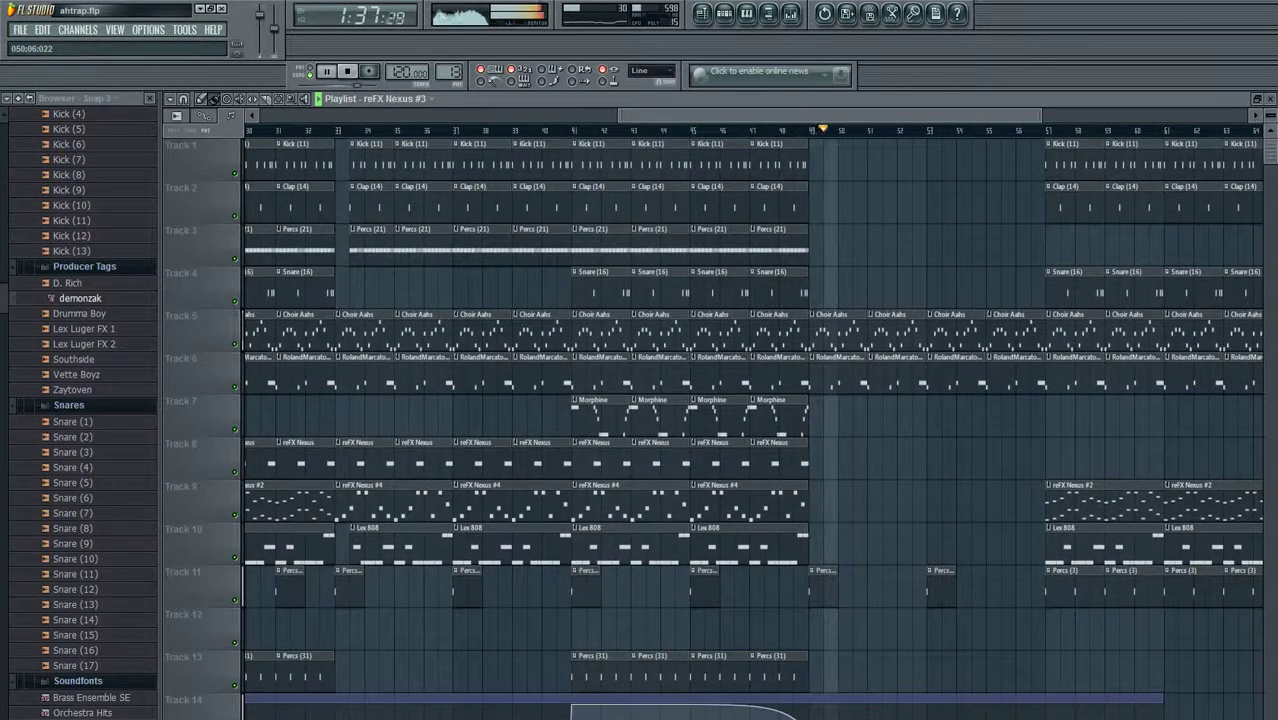
scroll(750, 400, right, 3)
scroll(750, 400, right, 6)
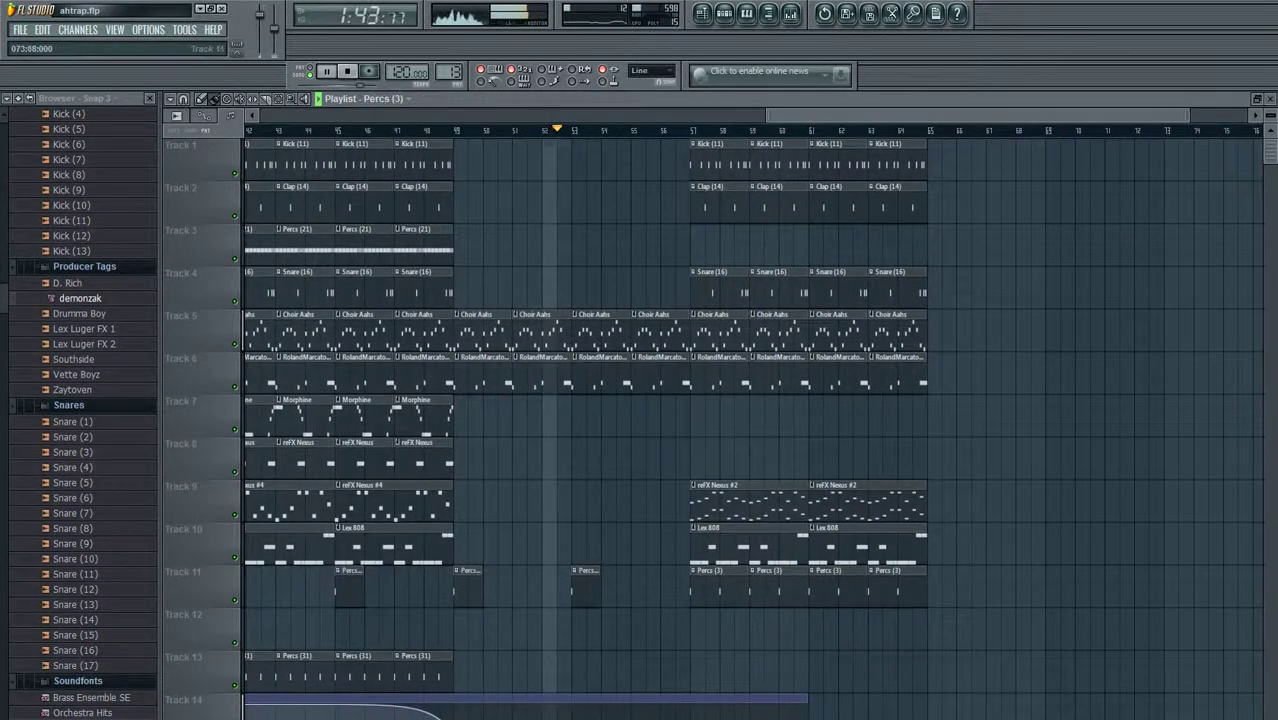
Place a Percs (3) clip on Track 10 at bar 73, and review the ending's clips and automation envelopes
click(1170, 530)
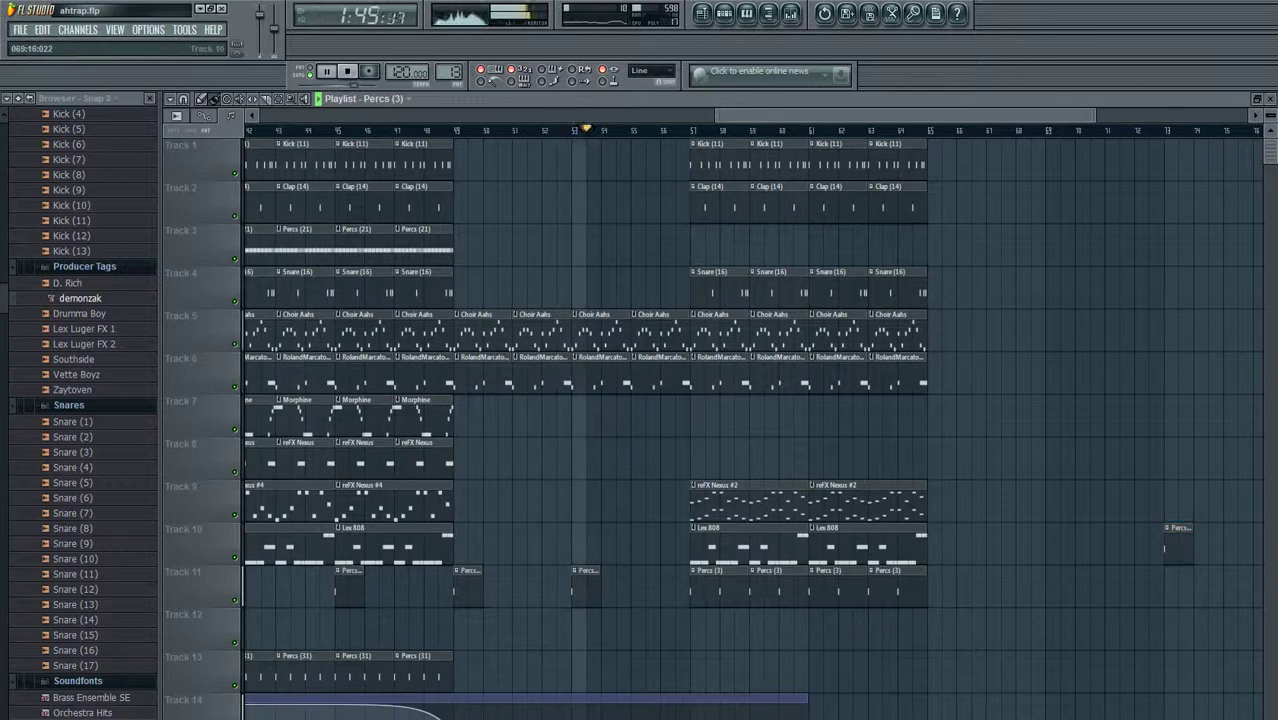
scroll(720, 420, down, 5)
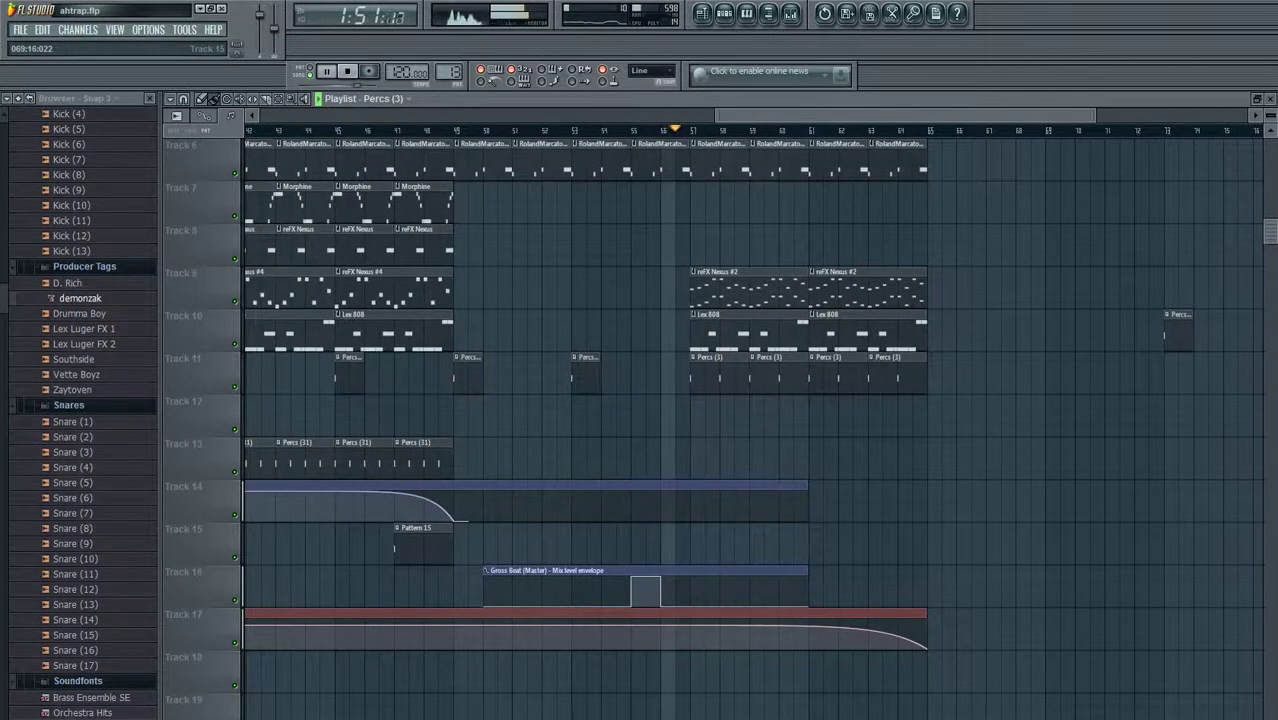
scroll(720, 420, up, 5)
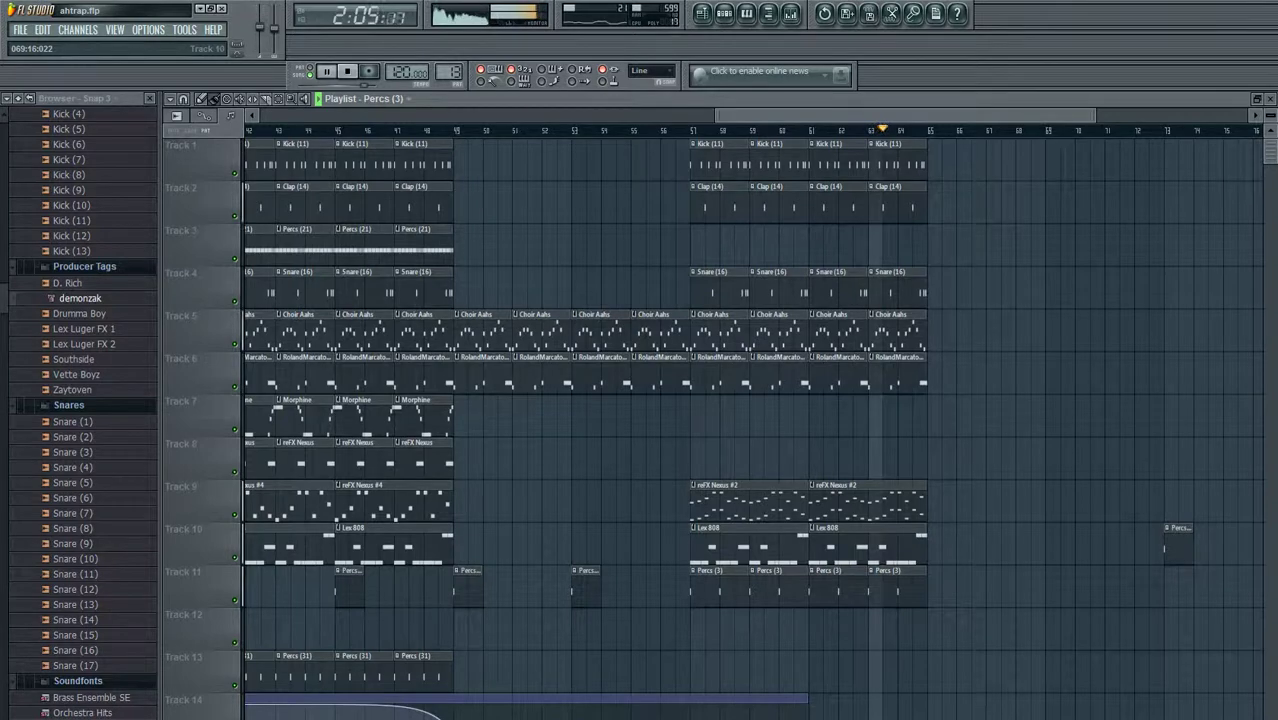
scroll(700, 430, down, 6)
scroll(700, 430, up, 6)
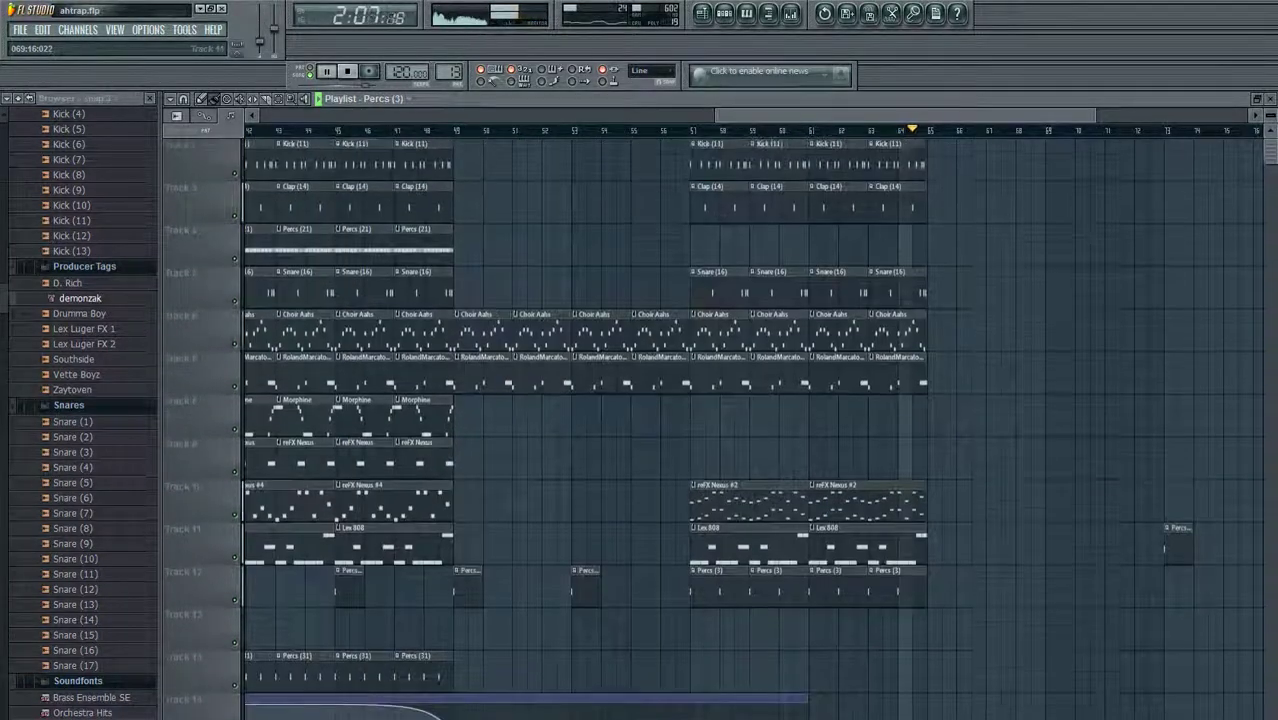